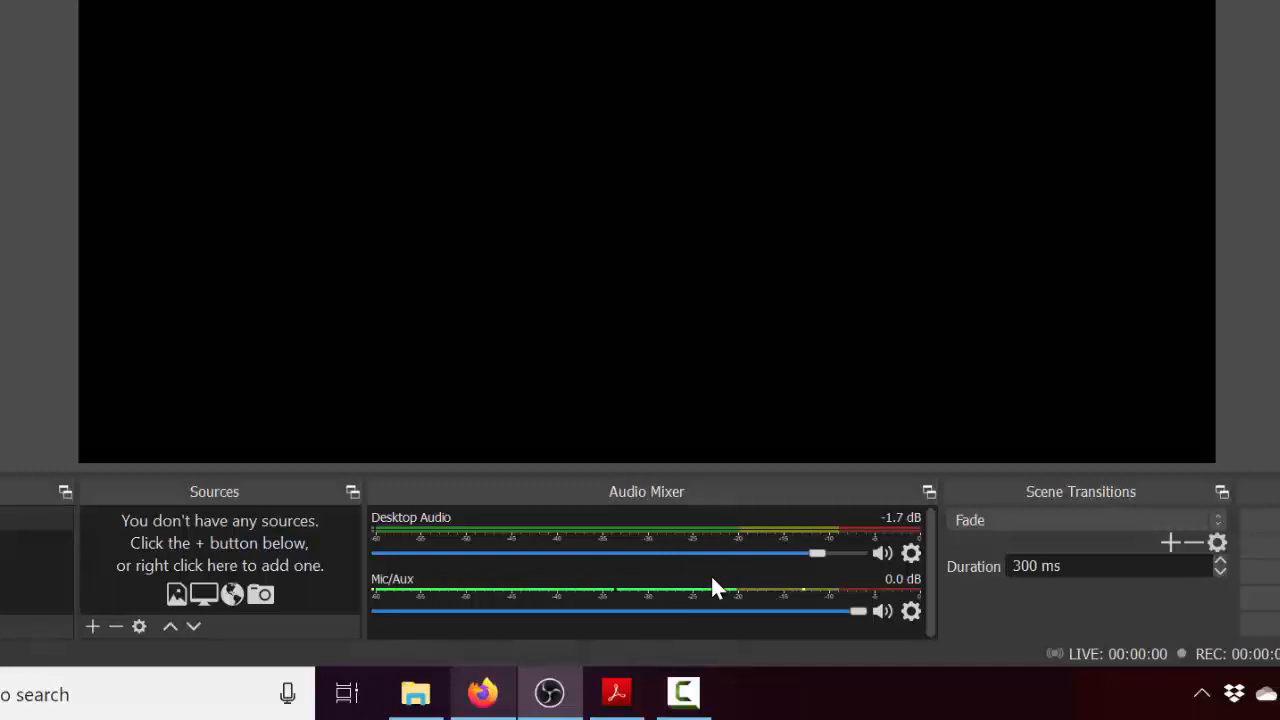
Set the Mic/Aux audio input device to Microphone (Samson C03U) in its properties.
{"action": "left_click", "coordinate": [915, 608]}
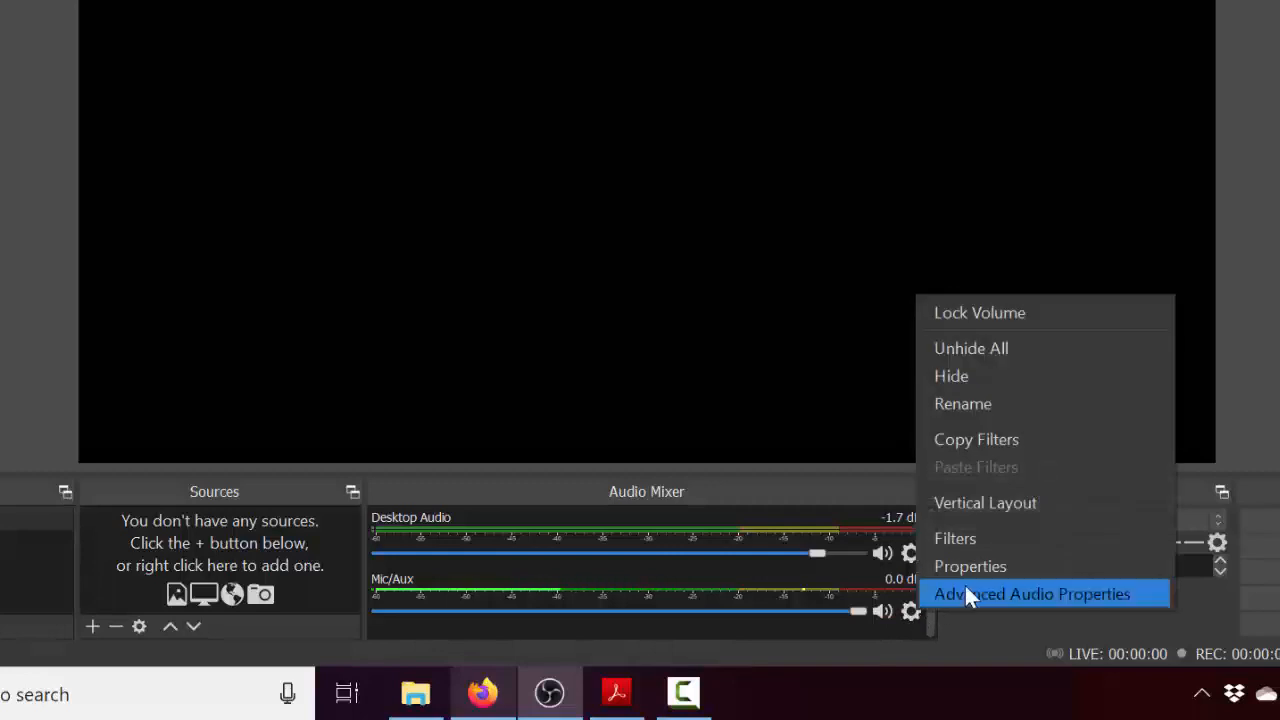
{"action": "left_click", "coordinate": [979, 566]}
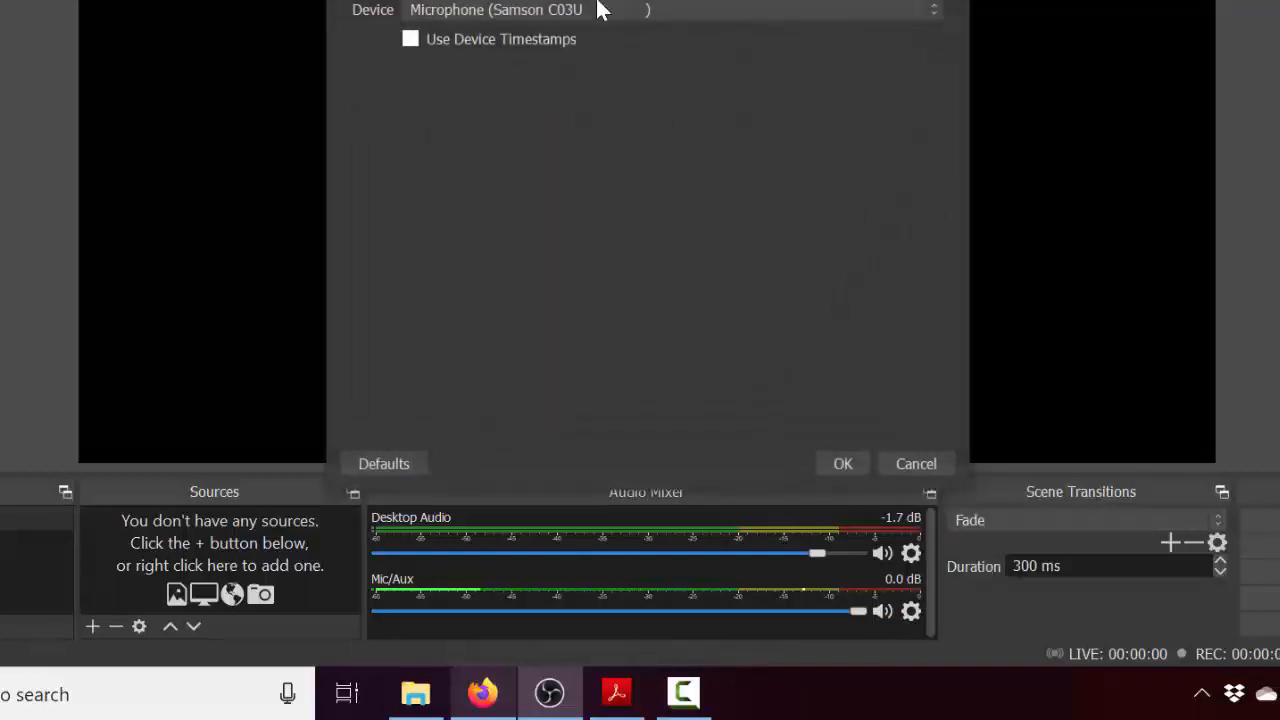
{"action": "left_click", "coordinate": [600, 9]}
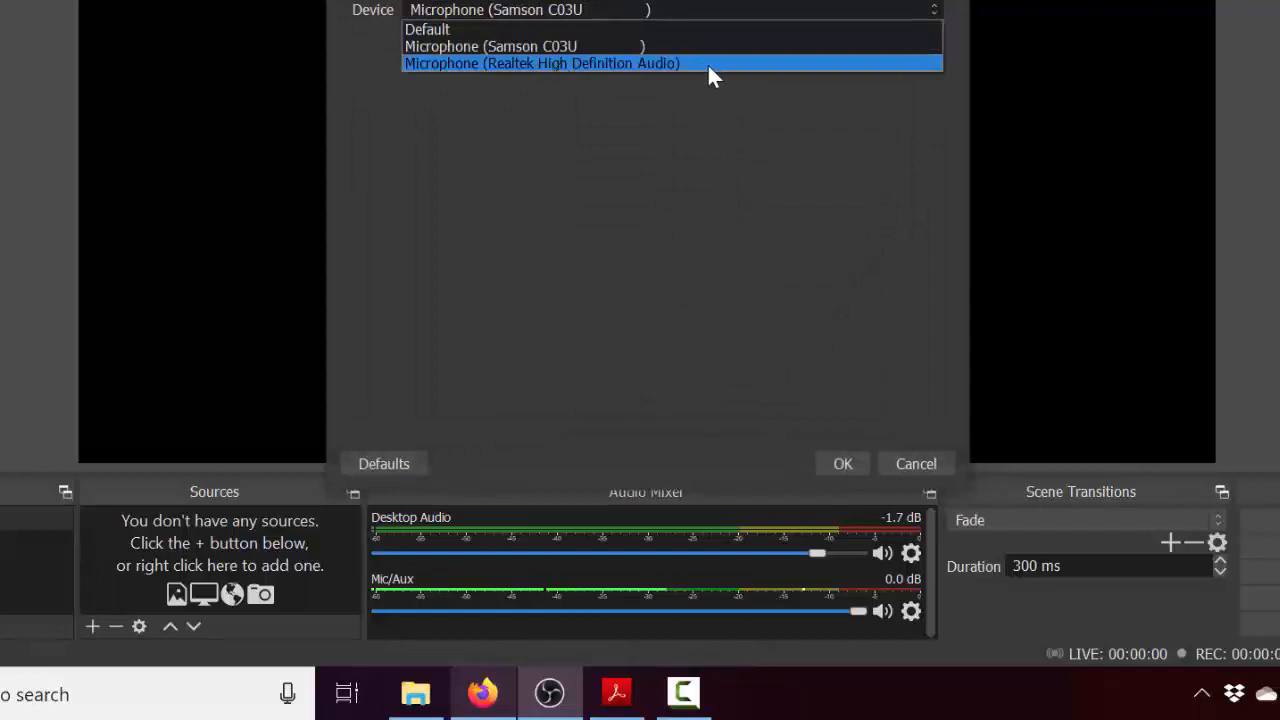
{"action": "left_click", "coordinate": [637, 42]}
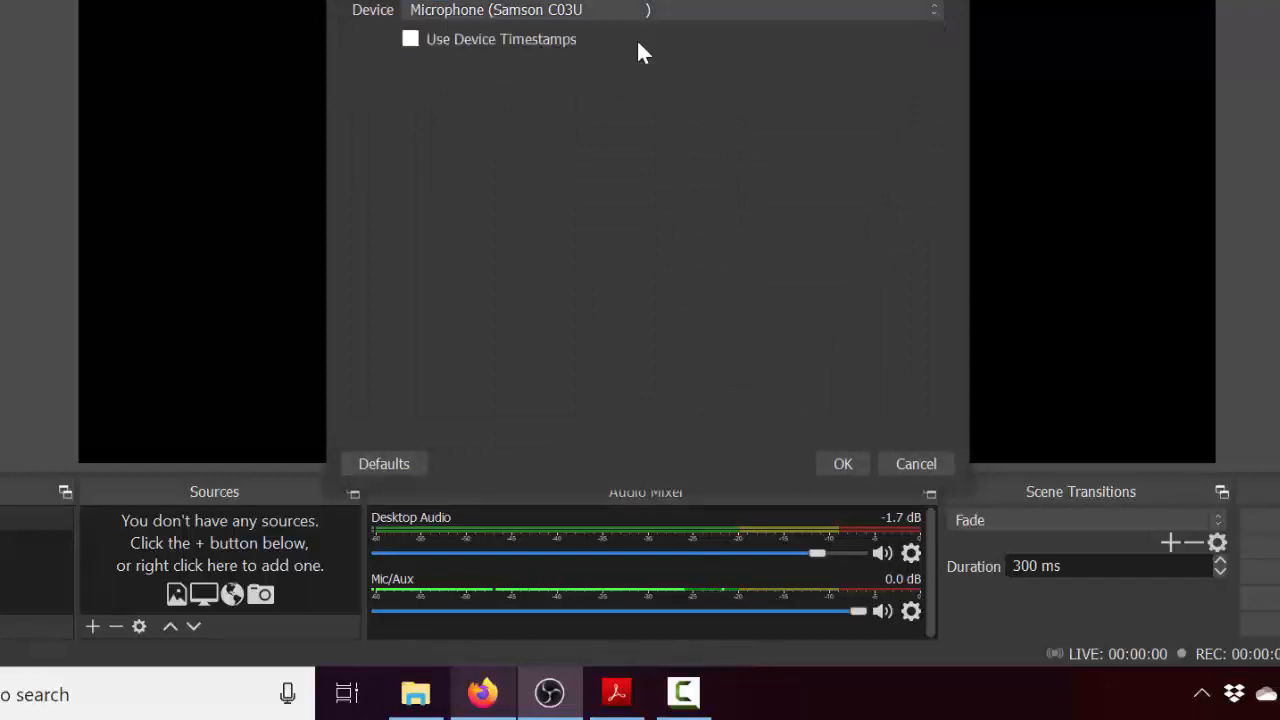
{"action": "left_click", "coordinate": [838, 462]}
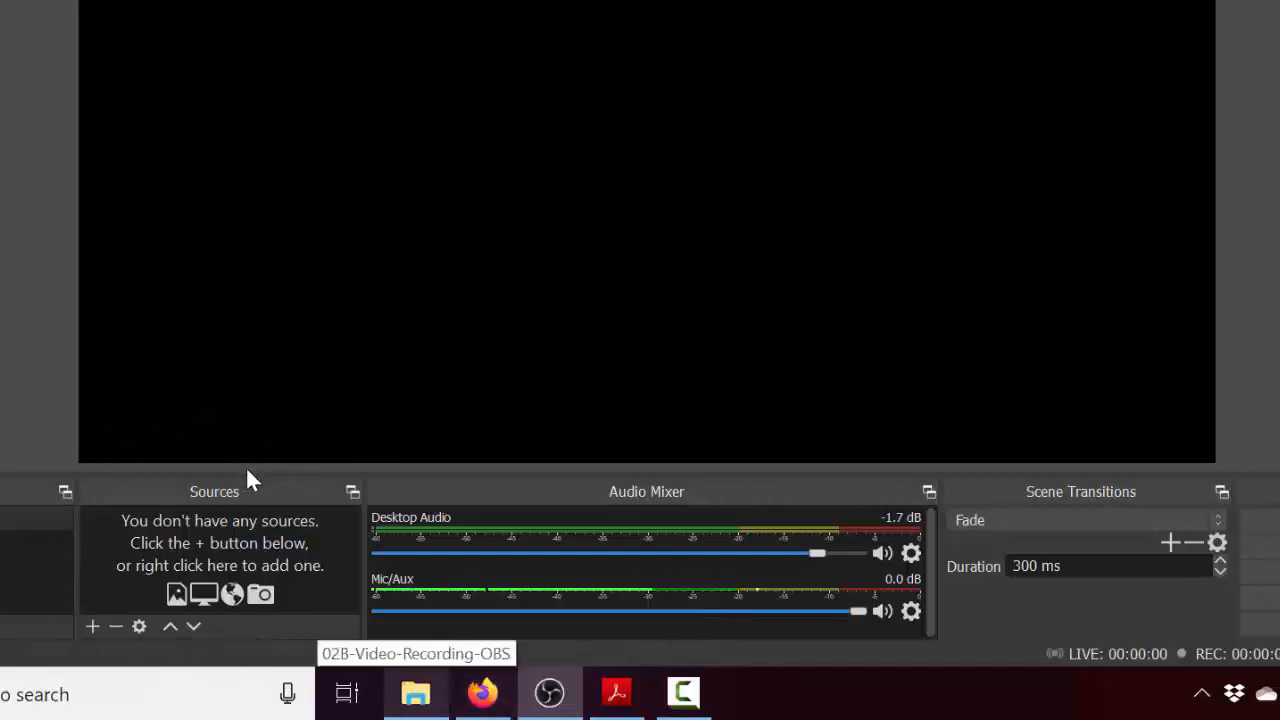
Create a Window Capture source named adobe, look through its list of capturable windows, and close its properties.
{"action": "left_click", "coordinate": [90, 625]}
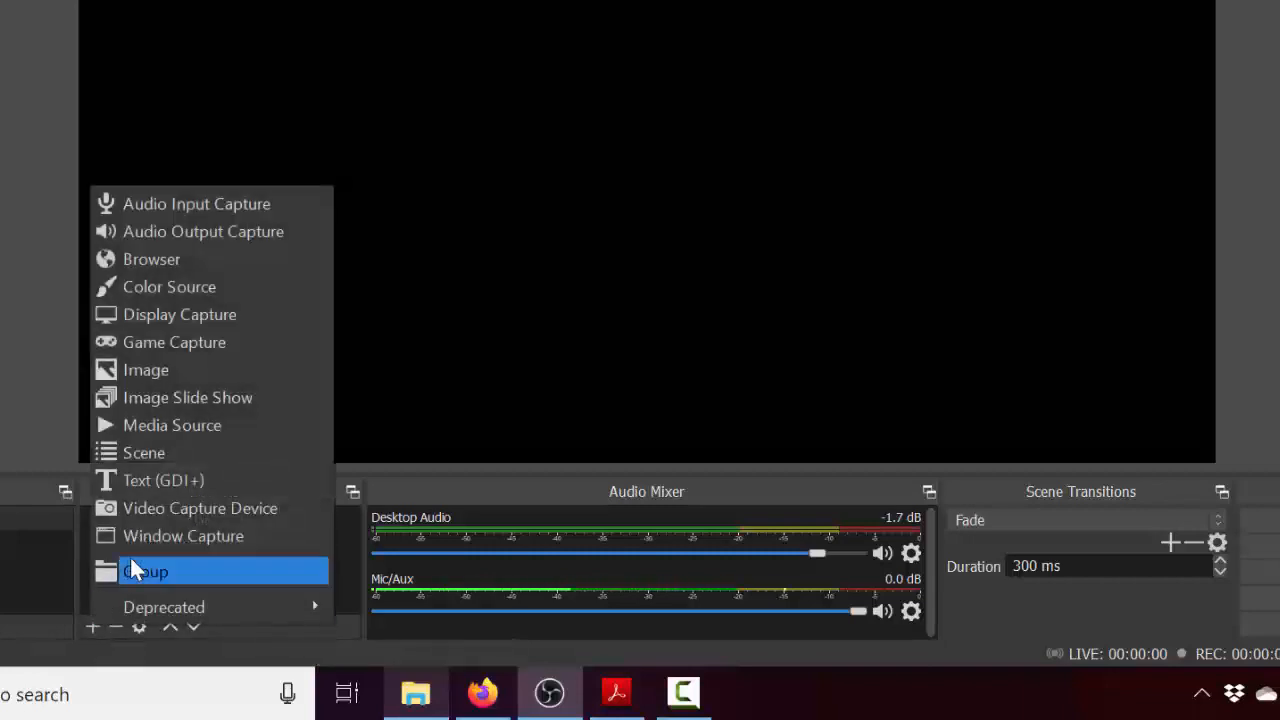
{"action": "left_click", "coordinate": [164, 535]}
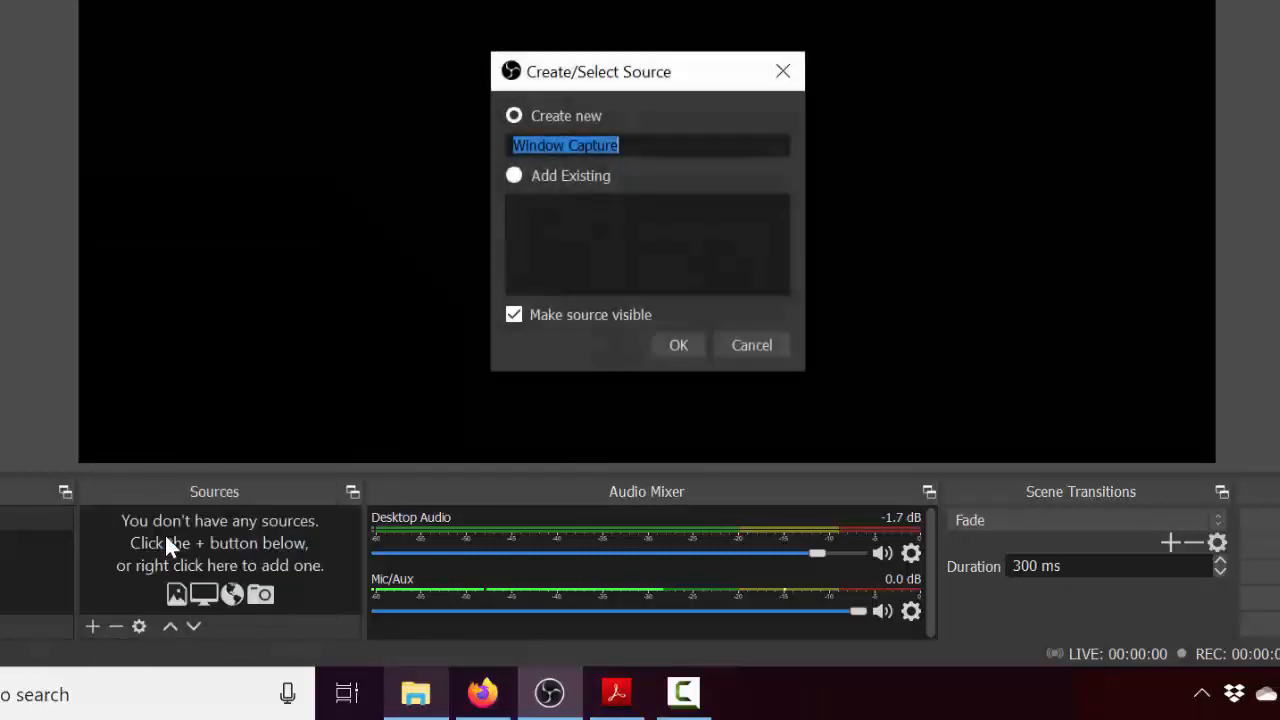
{"action": "type", "text": "adobe"}
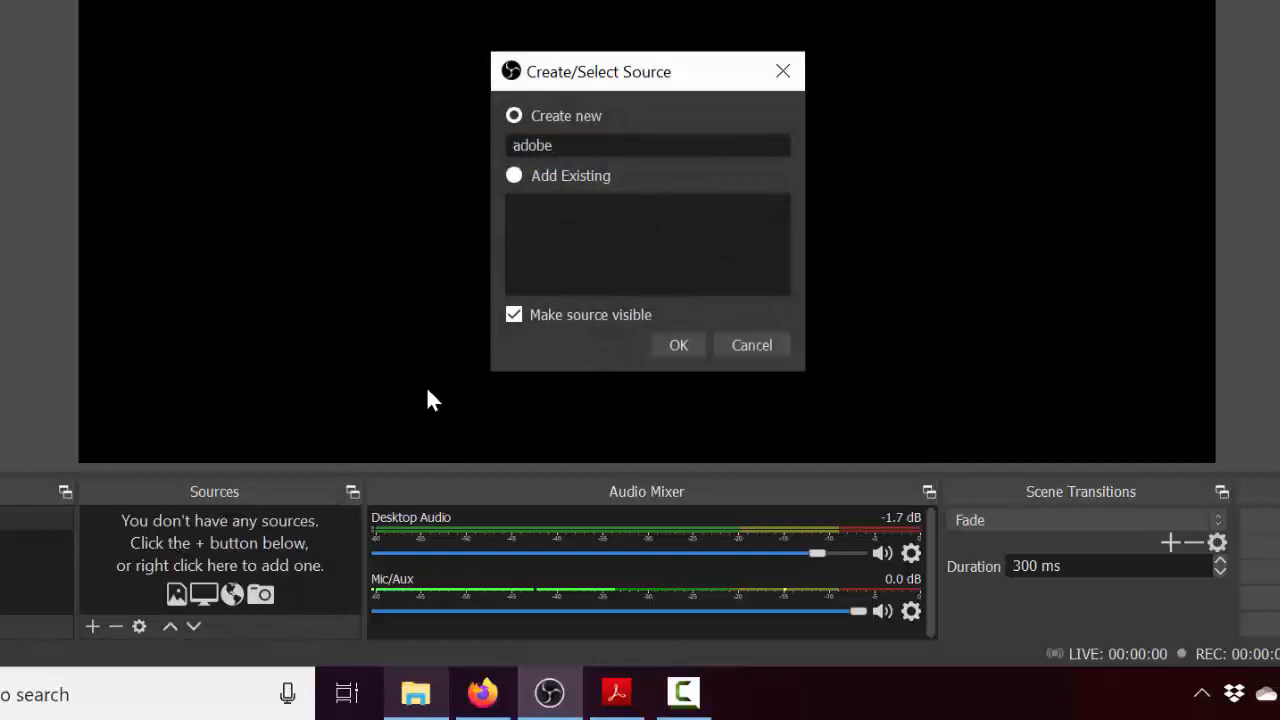
{"action": "left_click", "coordinate": [679, 345]}
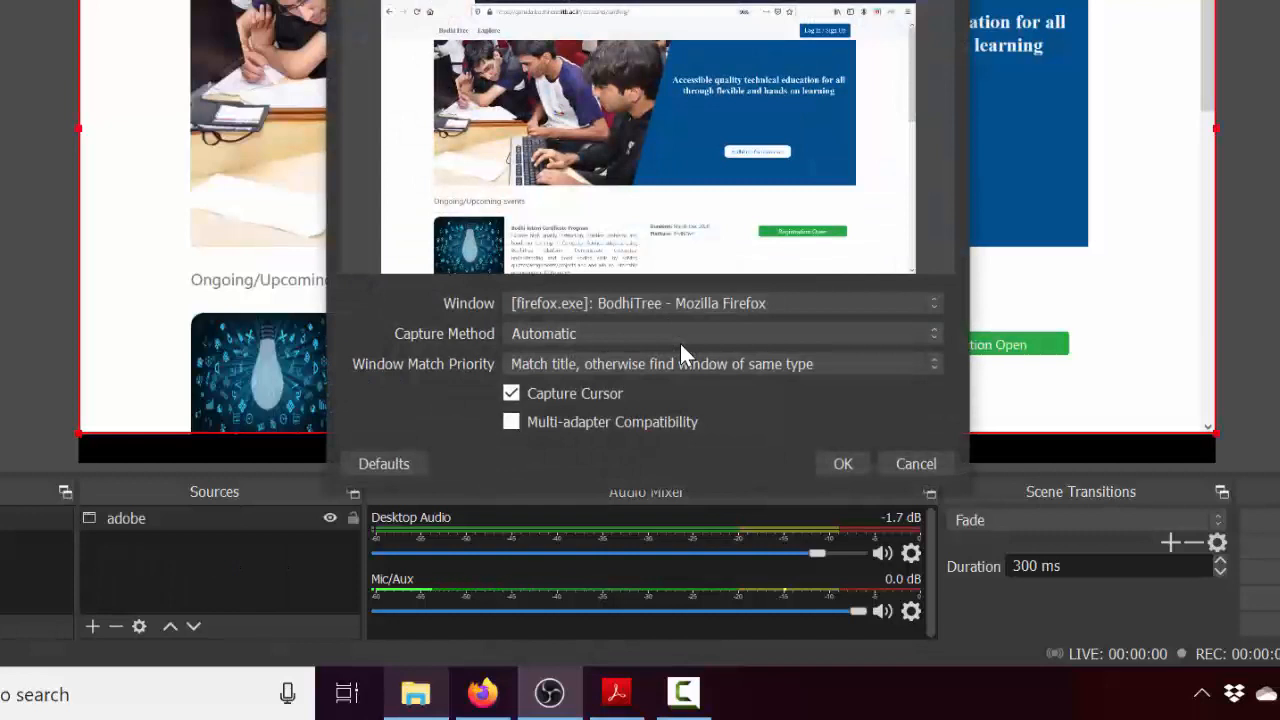
{"action": "left_click", "coordinate": [611, 305]}
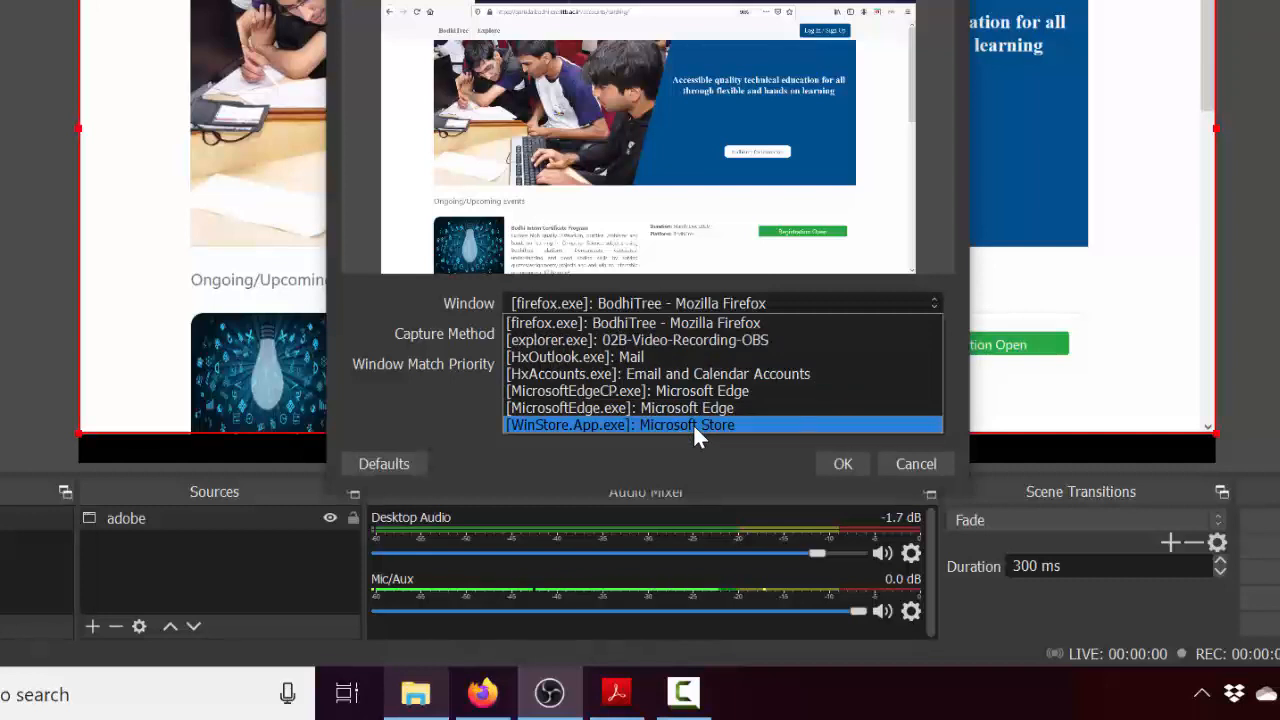
{"action": "left_click", "coordinate": [939, 459]}
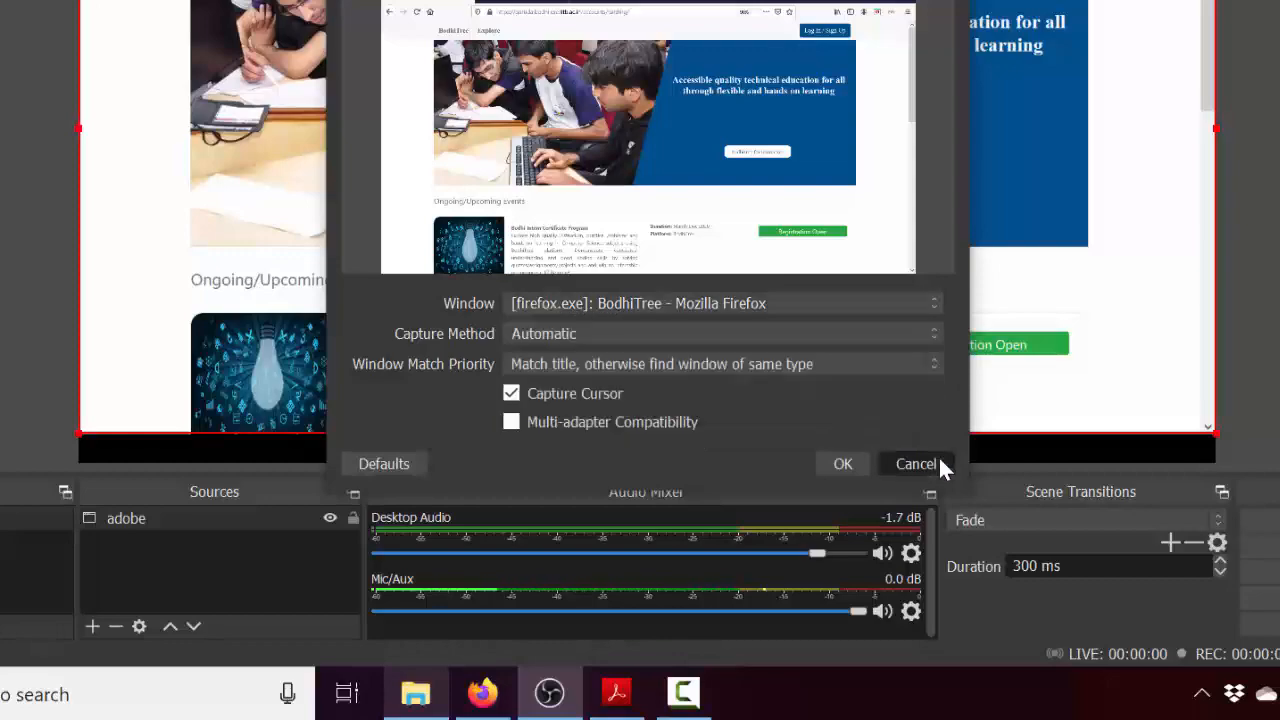
{"action": "left_click", "coordinate": [940, 461]}
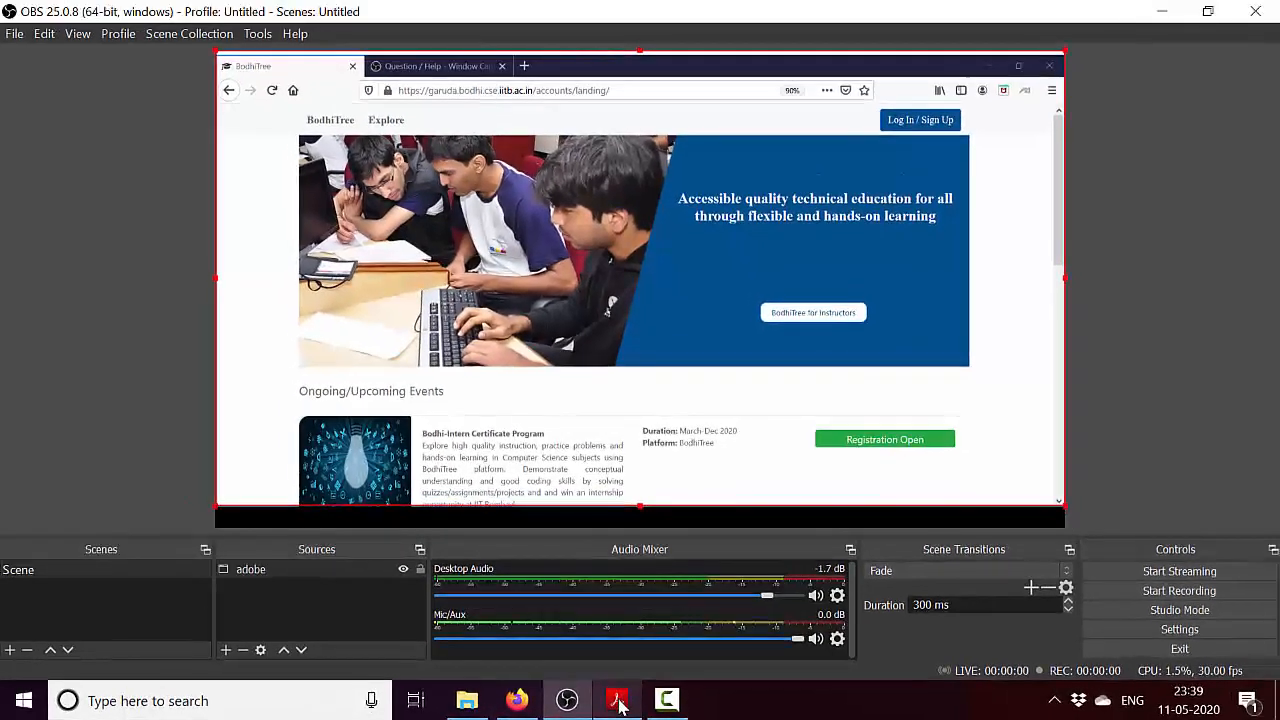
Restore the PDF's Adobe Acrobat Reader window, return to OBS, and set the adobe source to capture the [AcroRd32.exe] 02B-Video-Recording-OBS-OneNote.pdf window.
{"action": "left_click", "coordinate": [618, 702]}
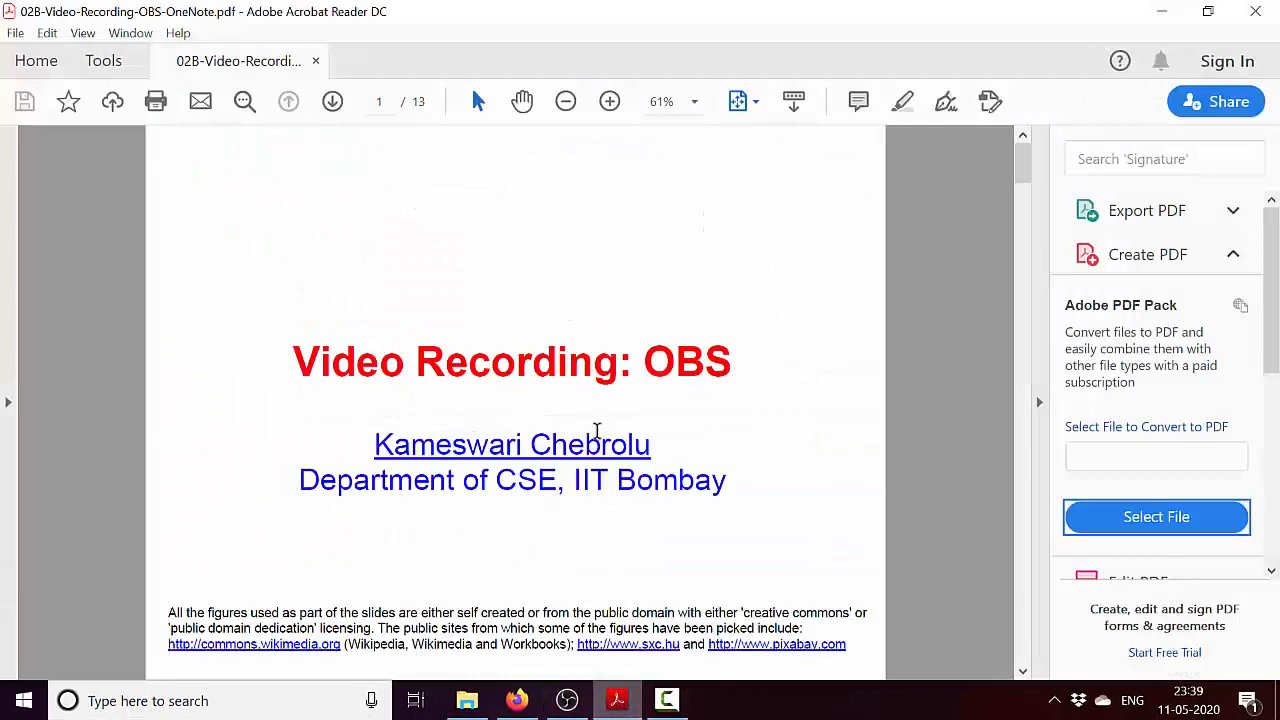
{"action": "left_click", "coordinate": [567, 700]}
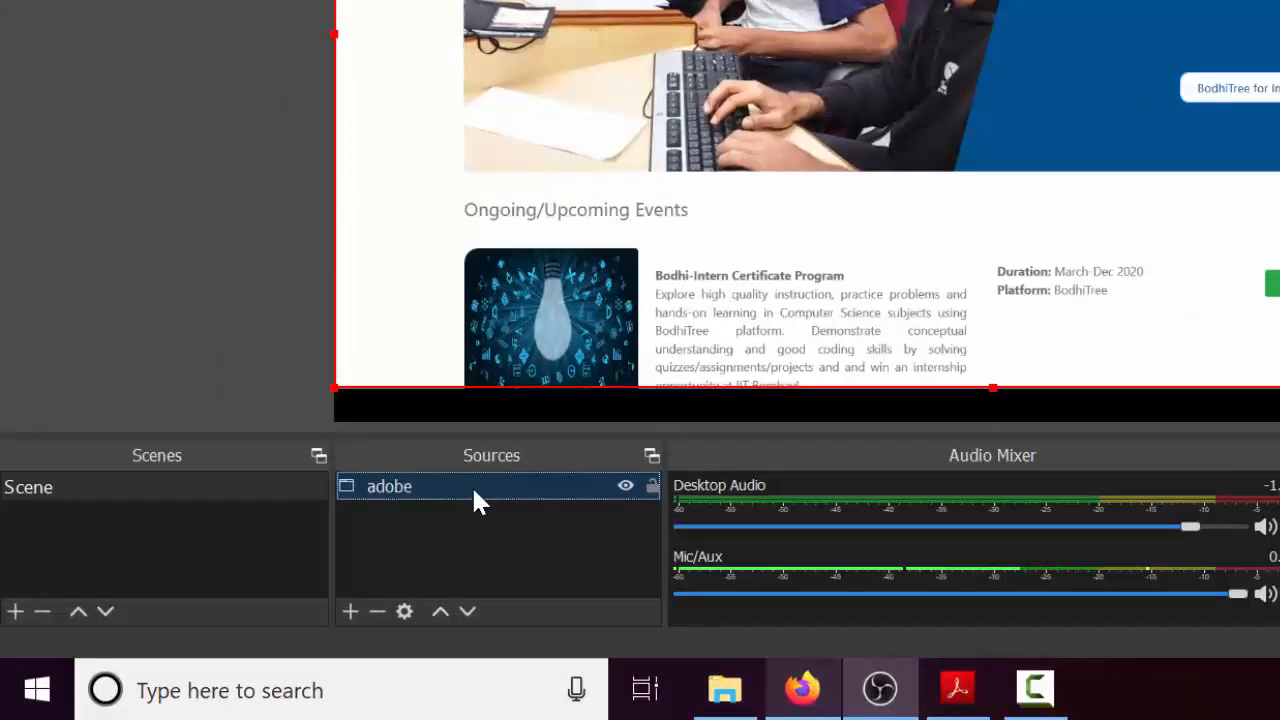
{"action": "right_click", "coordinate": [473, 490]}
{"action": "left_click", "coordinate": [512, 476]}
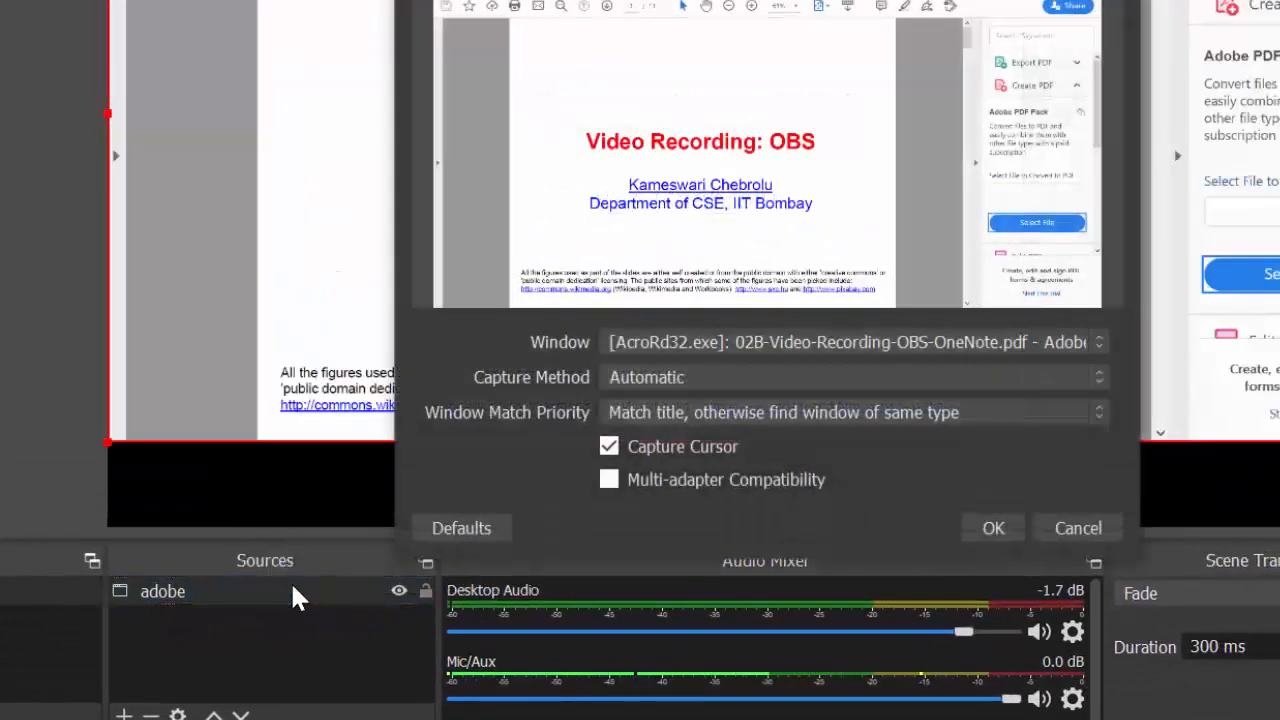
{"action": "left_click", "coordinate": [716, 341]}
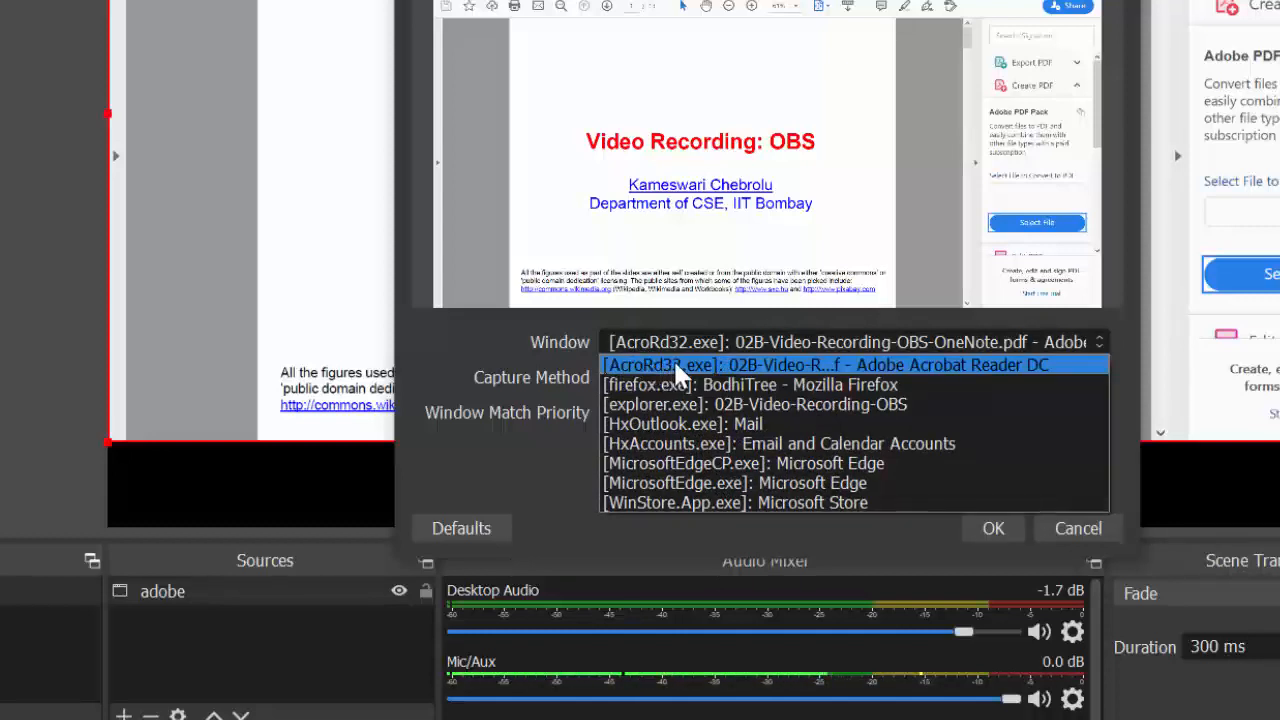
{"action": "left_click", "coordinate": [676, 366]}
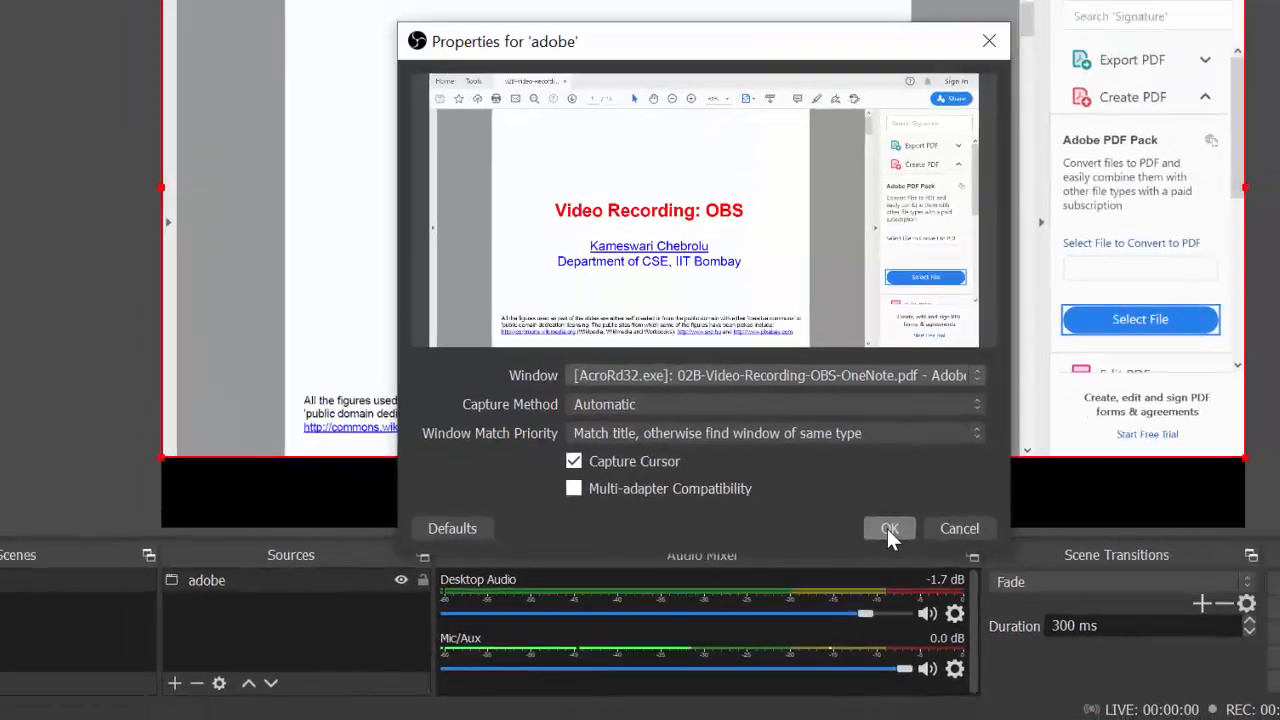
{"action": "left_click", "coordinate": [990, 528]}
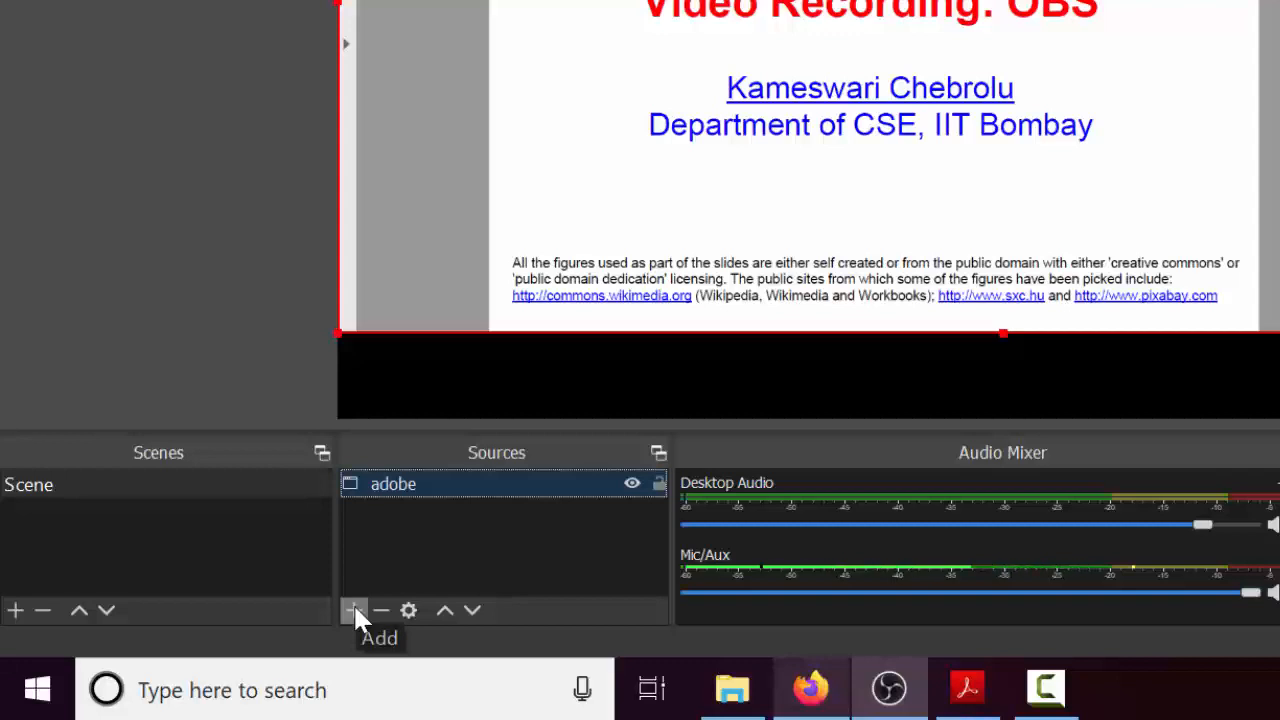
Add a Video Capture Device source named webcam, using the USB2.0 HD UVC WebCam with its default settings.
{"action": "left_click", "coordinate": [355, 608]}
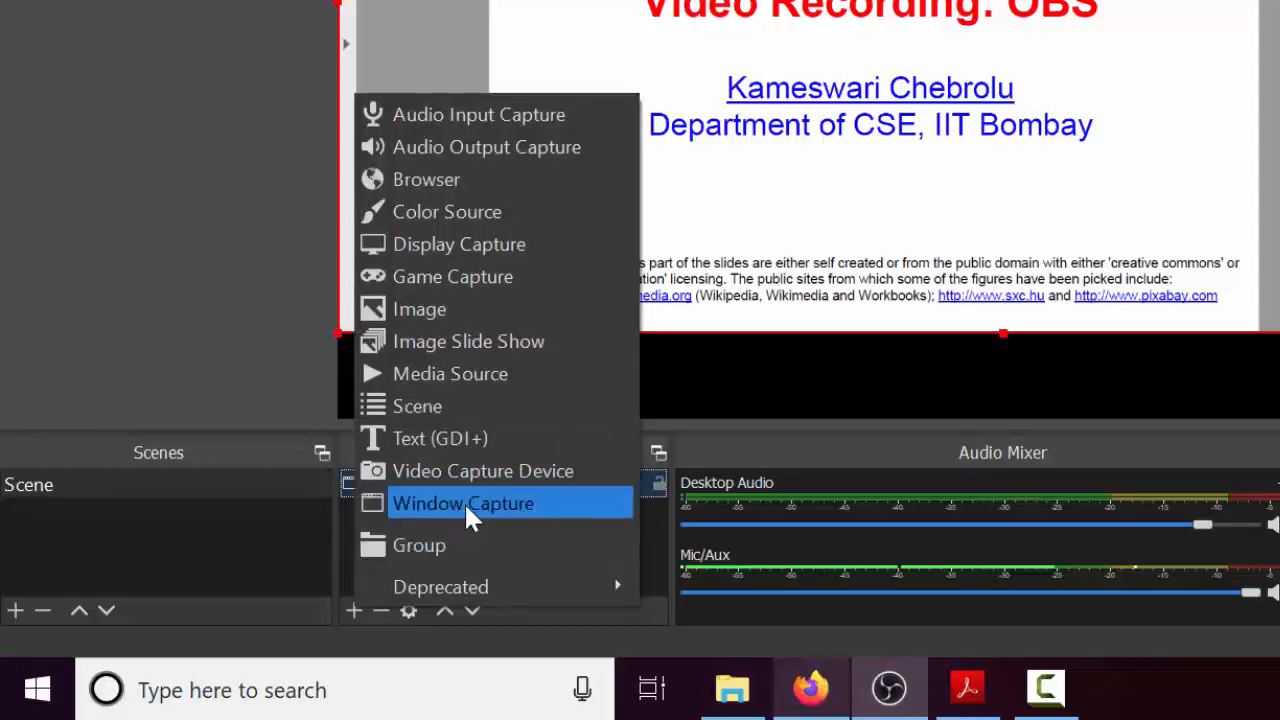
{"action": "left_click", "coordinate": [503, 472]}
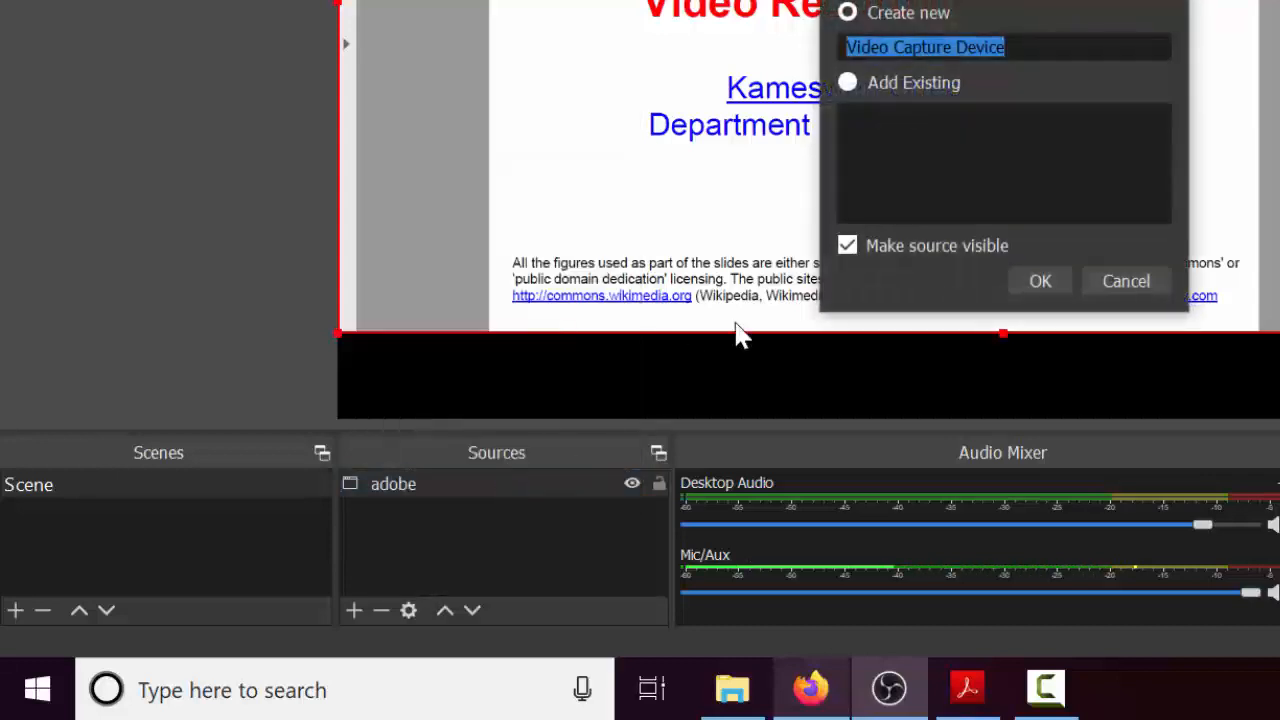
{"action": "type", "text": "webcam"}
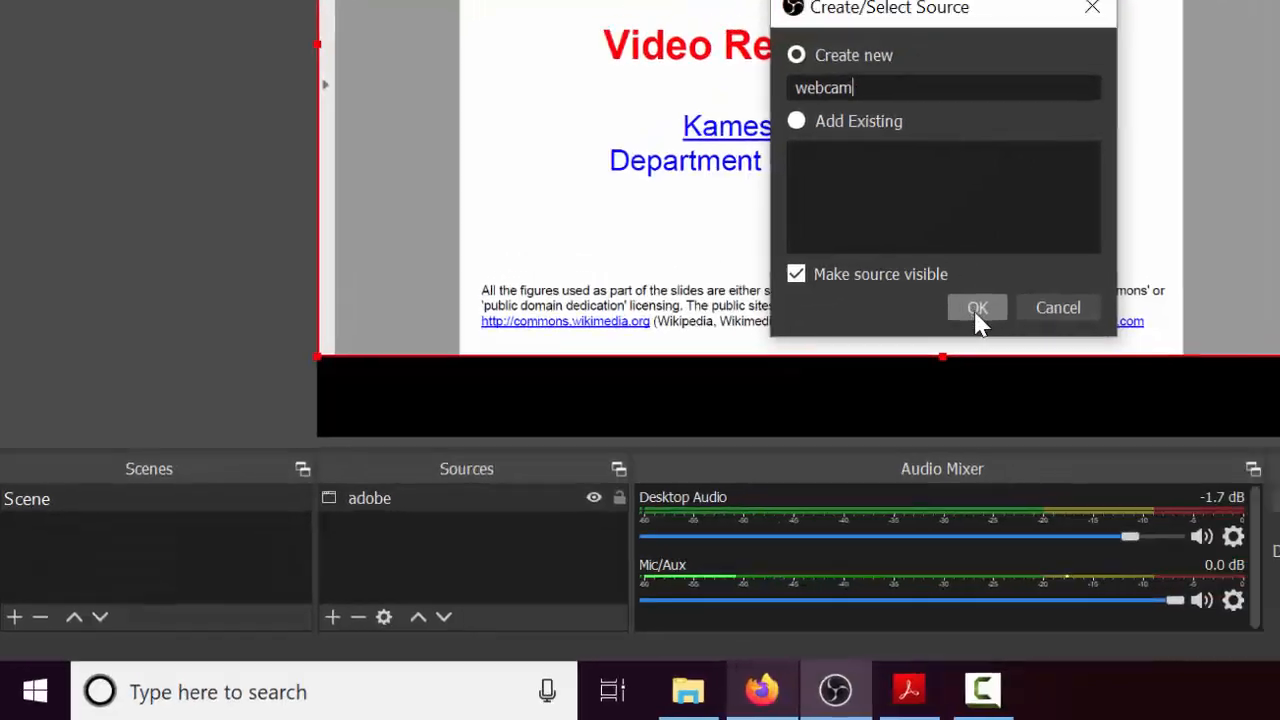
{"action": "left_click", "coordinate": [1040, 281]}
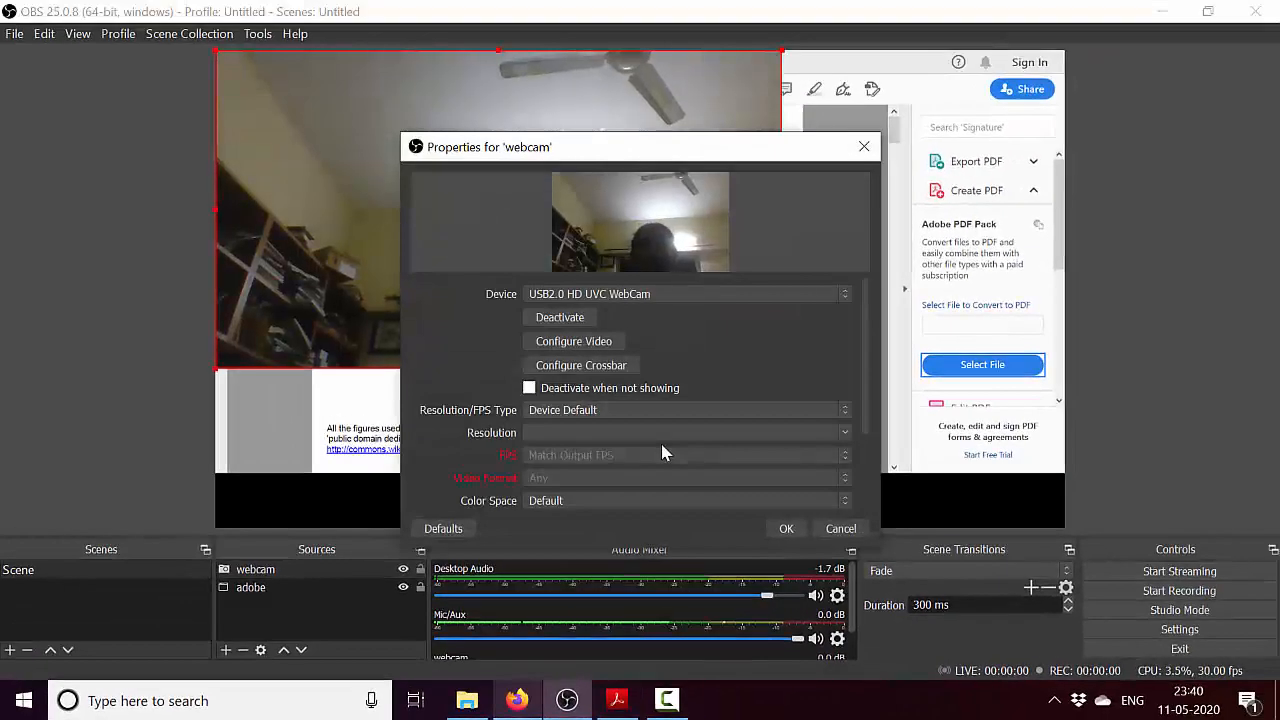
{"action": "left_click", "coordinate": [787, 529]}
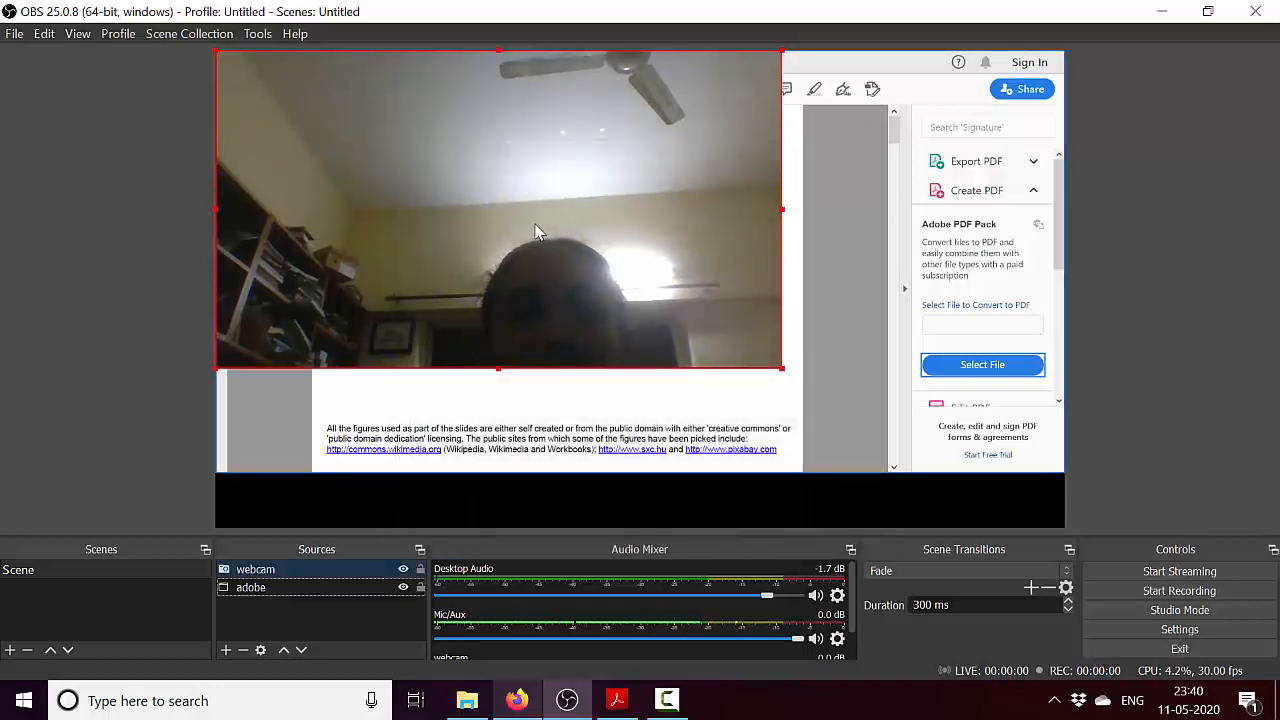
Shrink the webcam image to a small thumbnail and place it near the canvas's upper-right corner.
{"action": "left_click_drag", "start_coordinate": [313, 161], "coordinate": [391, 234]}
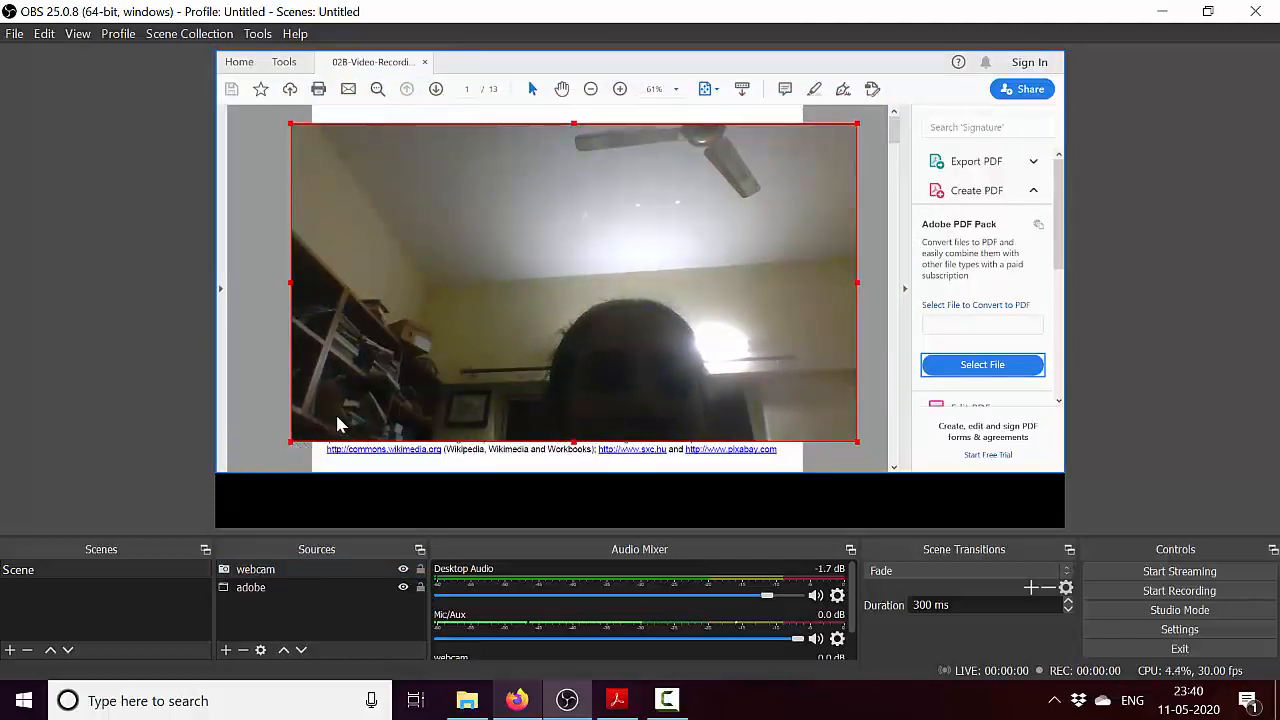
{"action": "left_click_drag", "start_coordinate": [290, 441], "coordinate": [720, 229]}
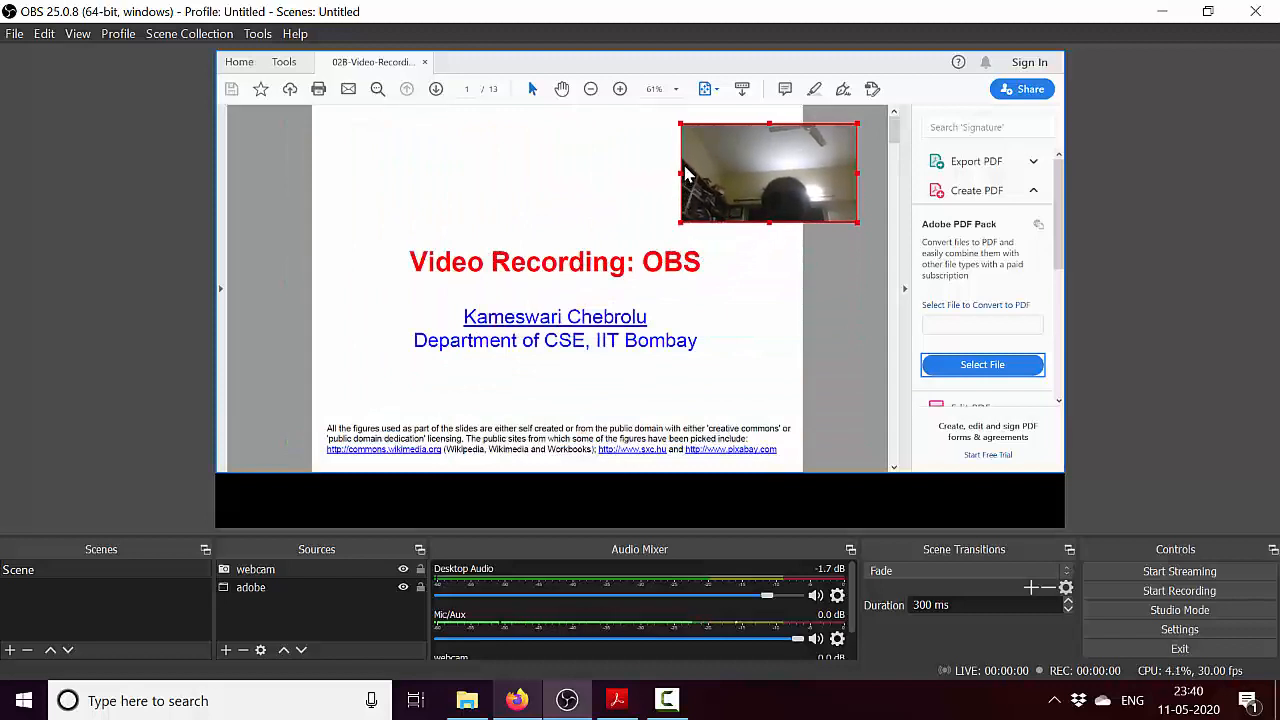
{"action": "left_click_drag", "start_coordinate": [680, 224], "coordinate": [983, 140]}
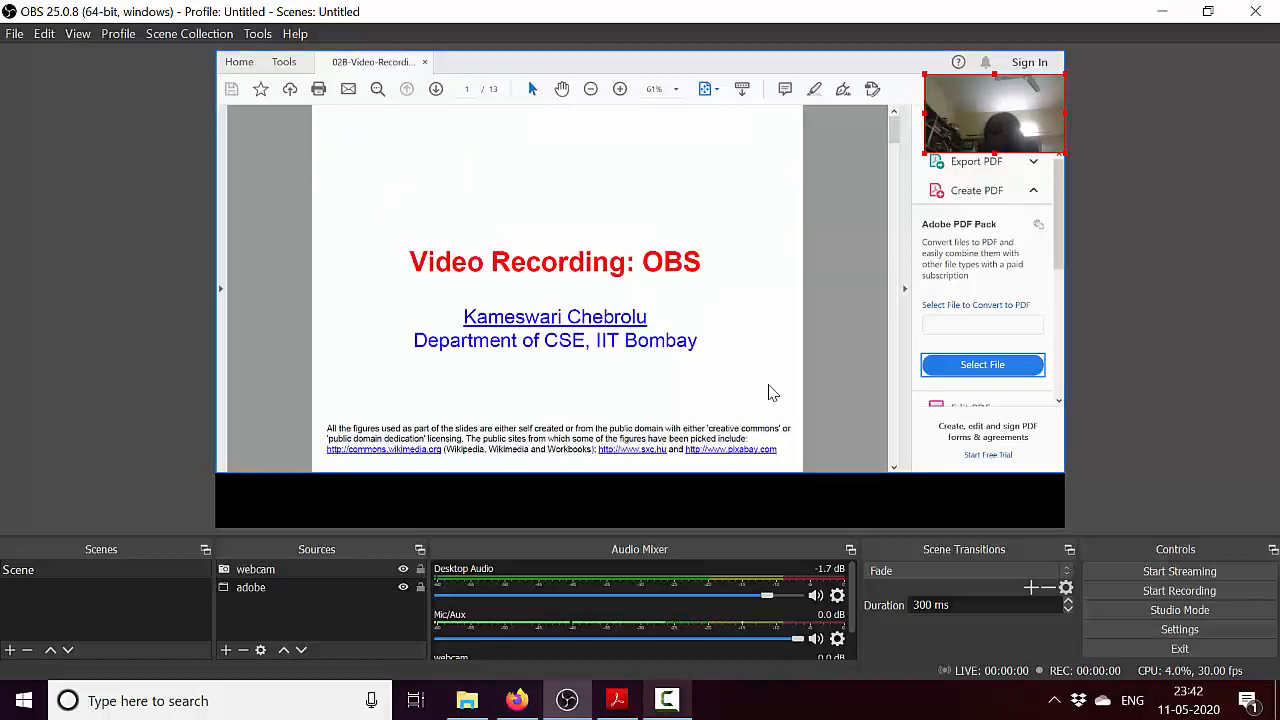
Replace the adobe source with a Display Capture source of Display 1 (1920x1080), keeping the default name and cursor capture.
{"action": "left_click", "coordinate": [268, 593]}
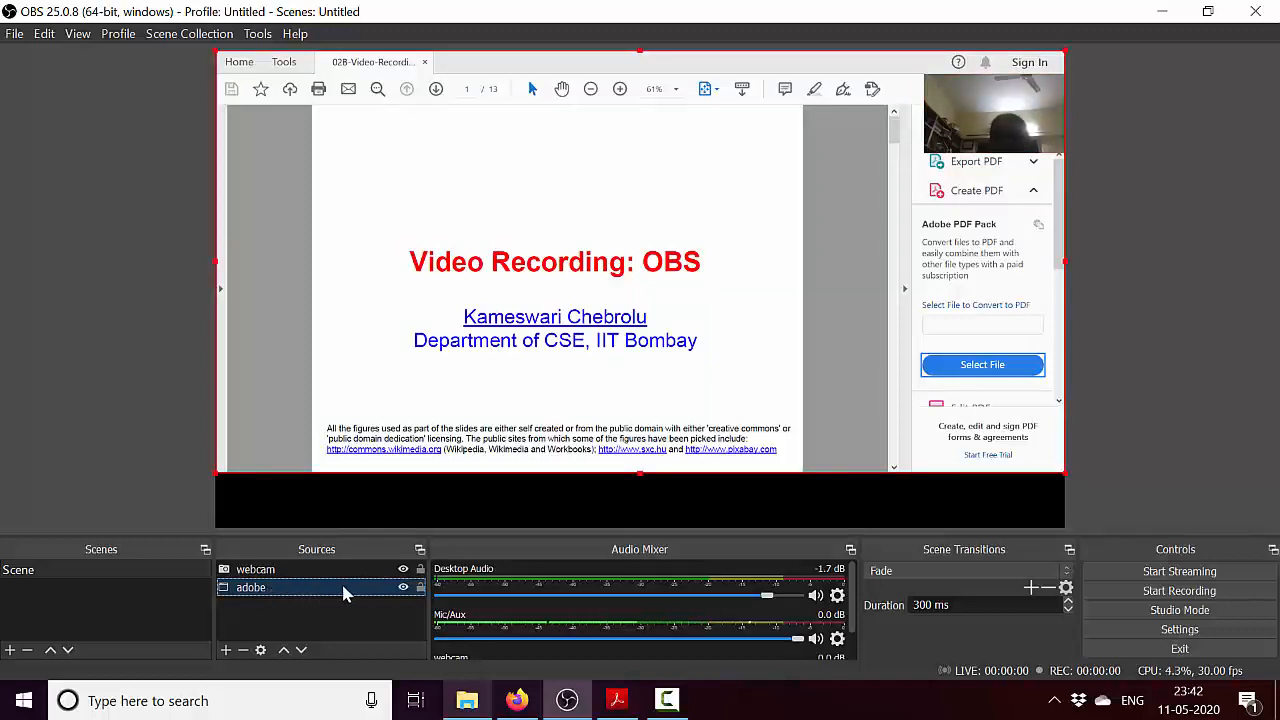
{"action": "key", "text": "Delete"}
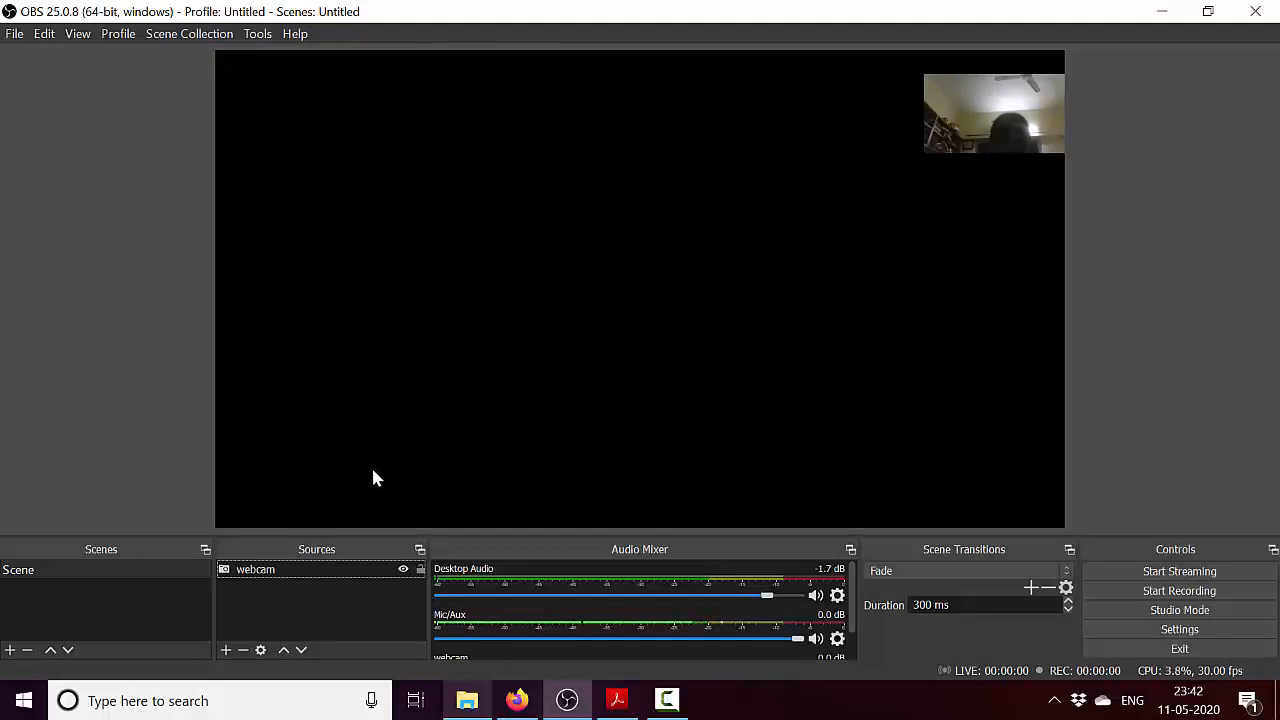
{"action": "left_click", "coordinate": [226, 649]}
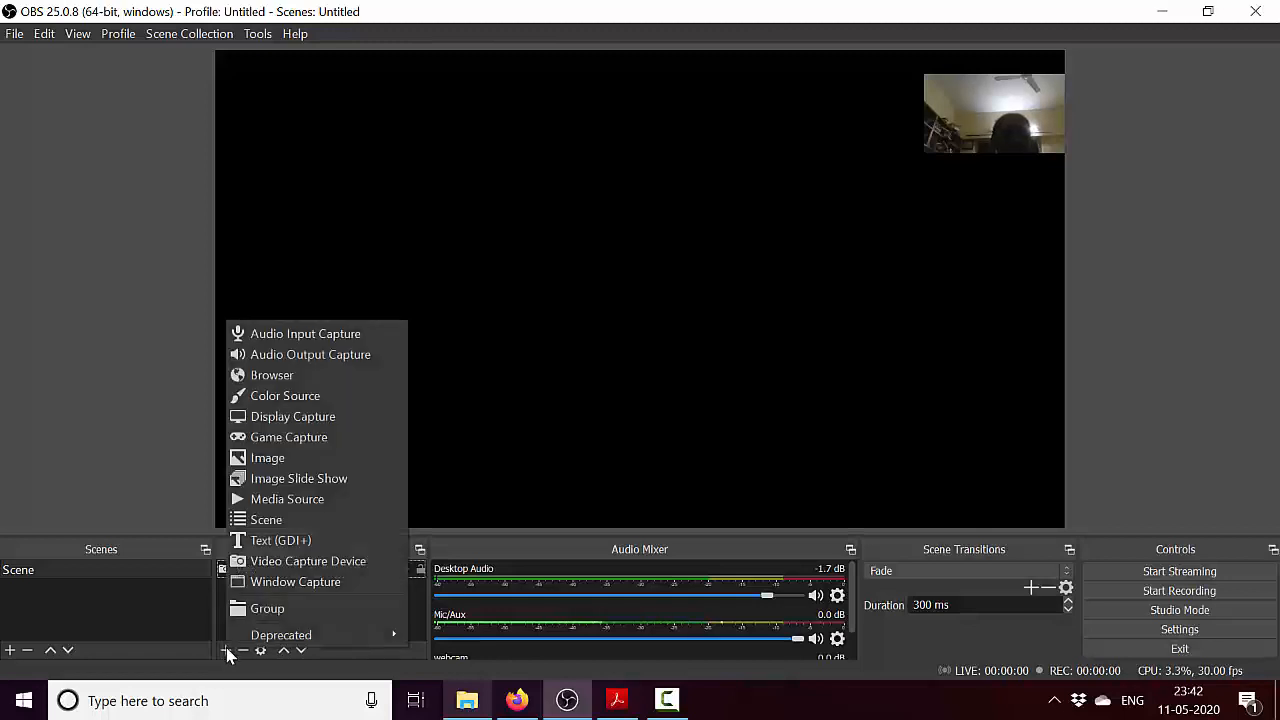
{"action": "left_click", "coordinate": [330, 416]}
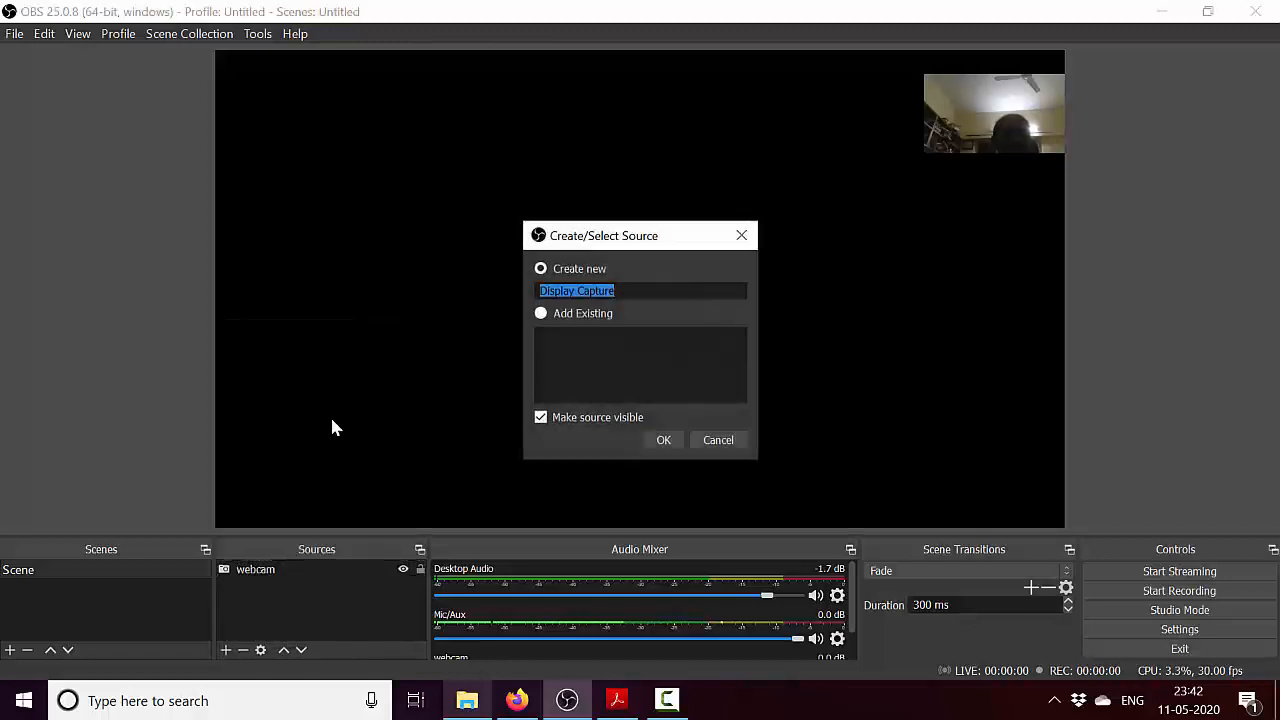
{"action": "left_click", "coordinate": [669, 440]}
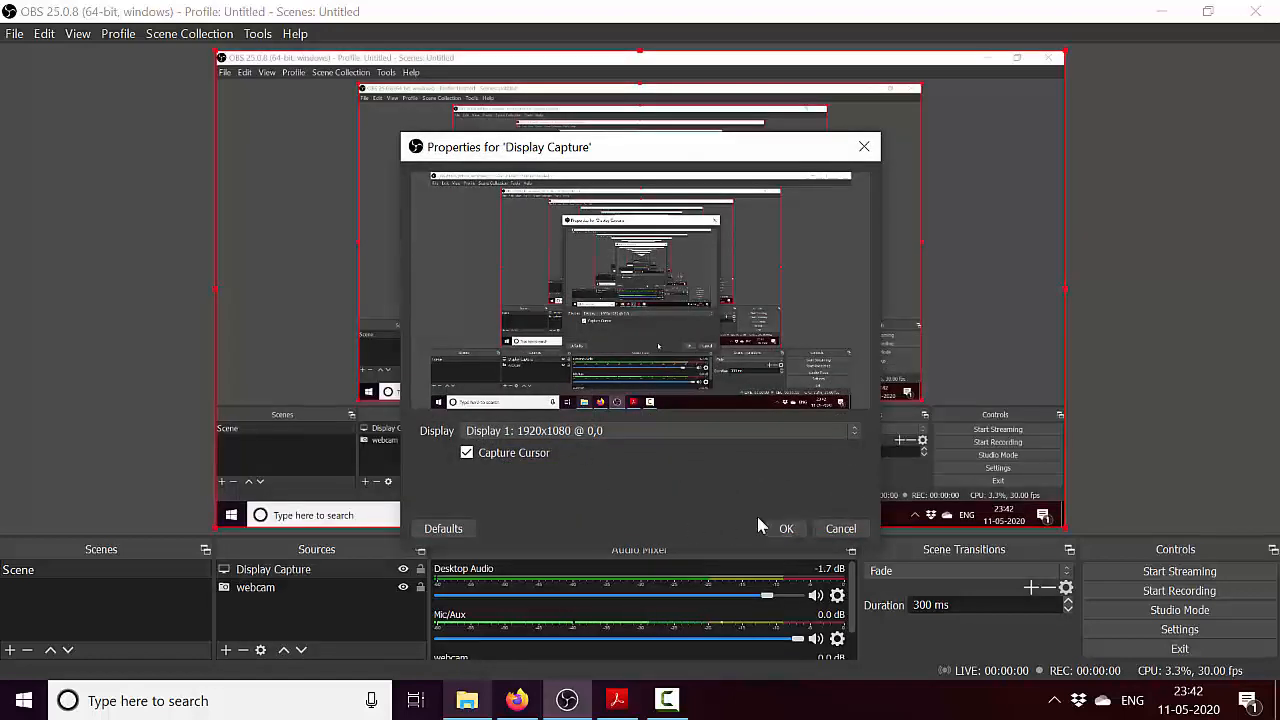
{"action": "left_click", "coordinate": [785, 530]}
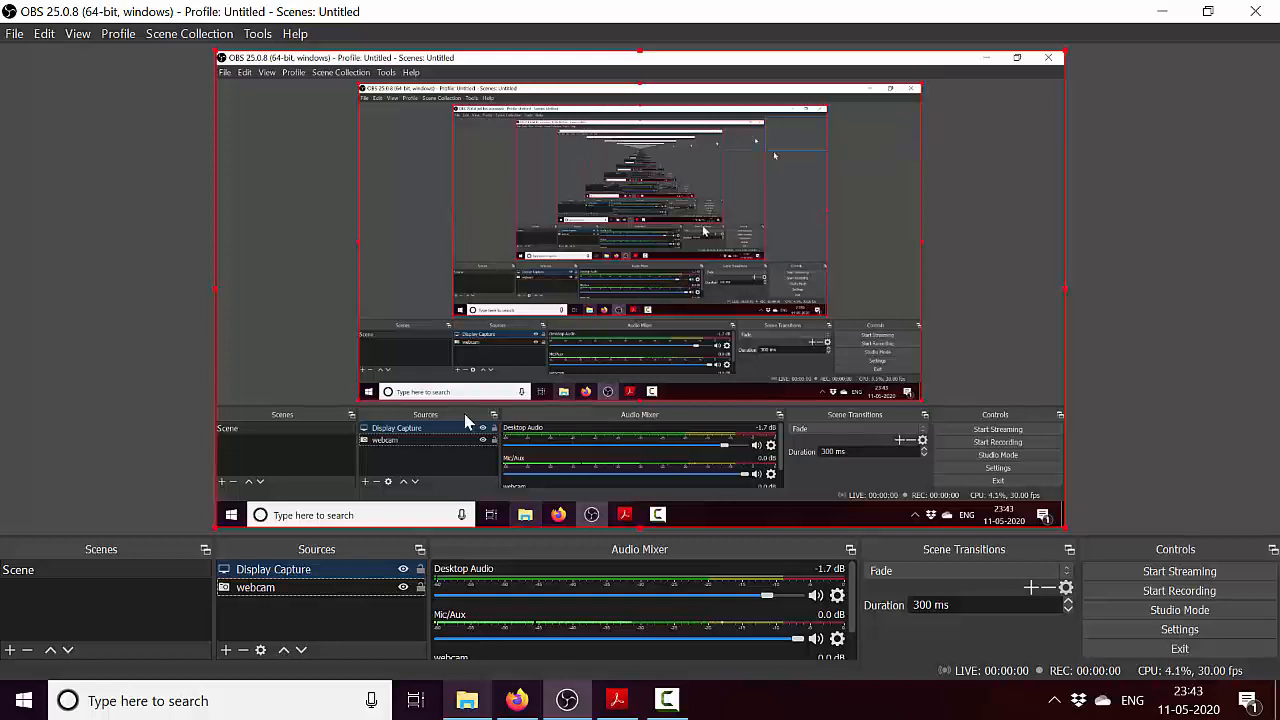
Move the webcam source above Display Capture in the source order.
{"action": "left_click", "coordinate": [296, 589]}
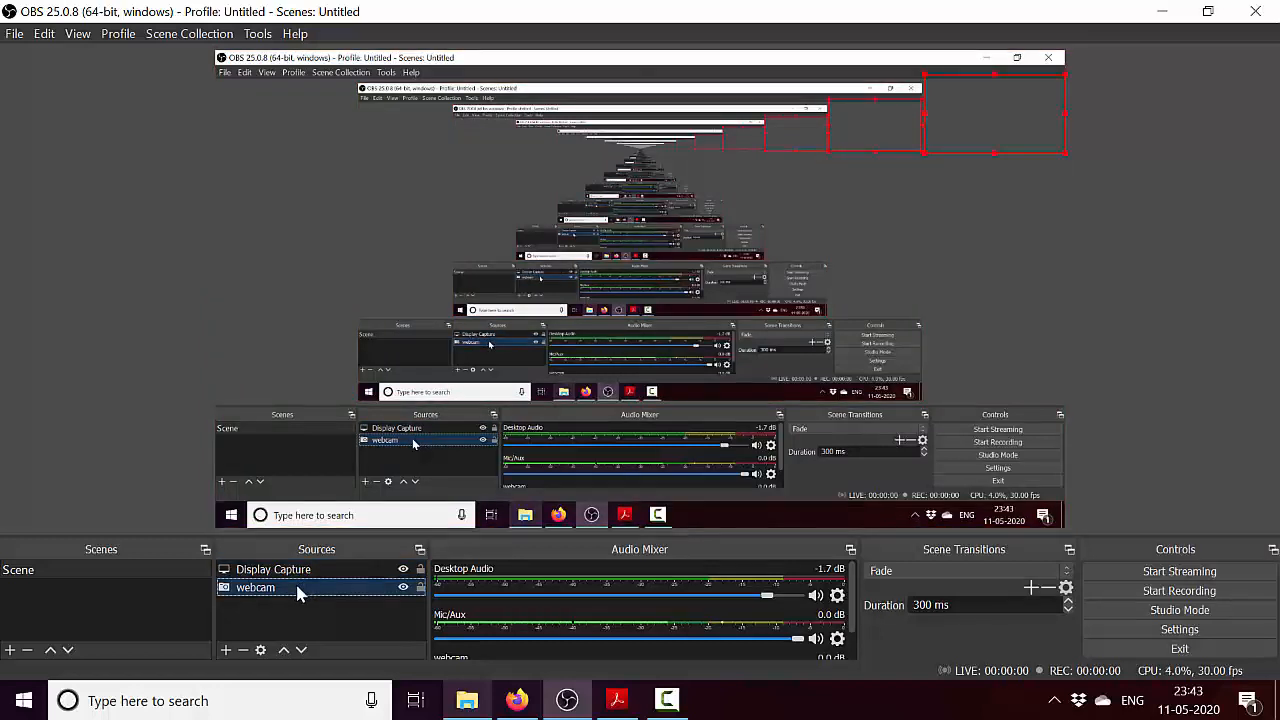
{"action": "left_click_drag", "start_coordinate": [297, 588], "coordinate": [293, 568]}
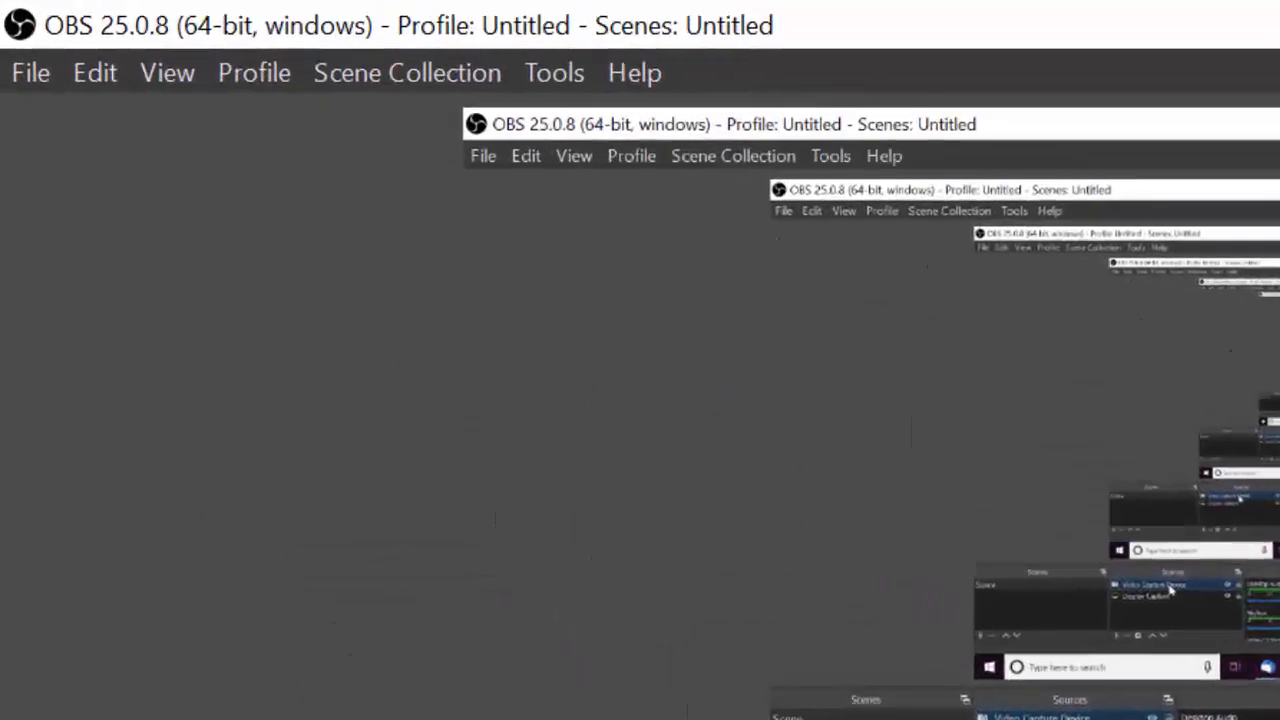
In the output settings, check the recording path and set the recording quality to High Quality, Medium File Size.
{"action": "left_click", "coordinate": [33, 75]}
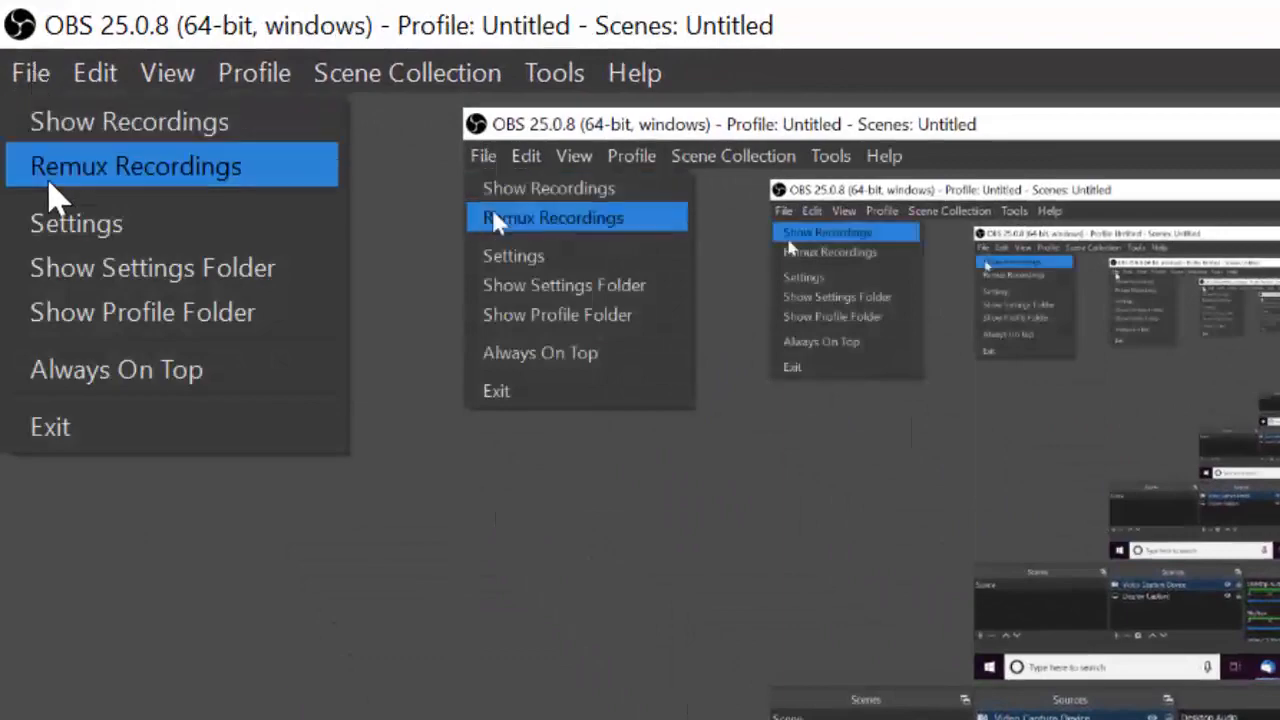
{"action": "left_click", "coordinate": [62, 228]}
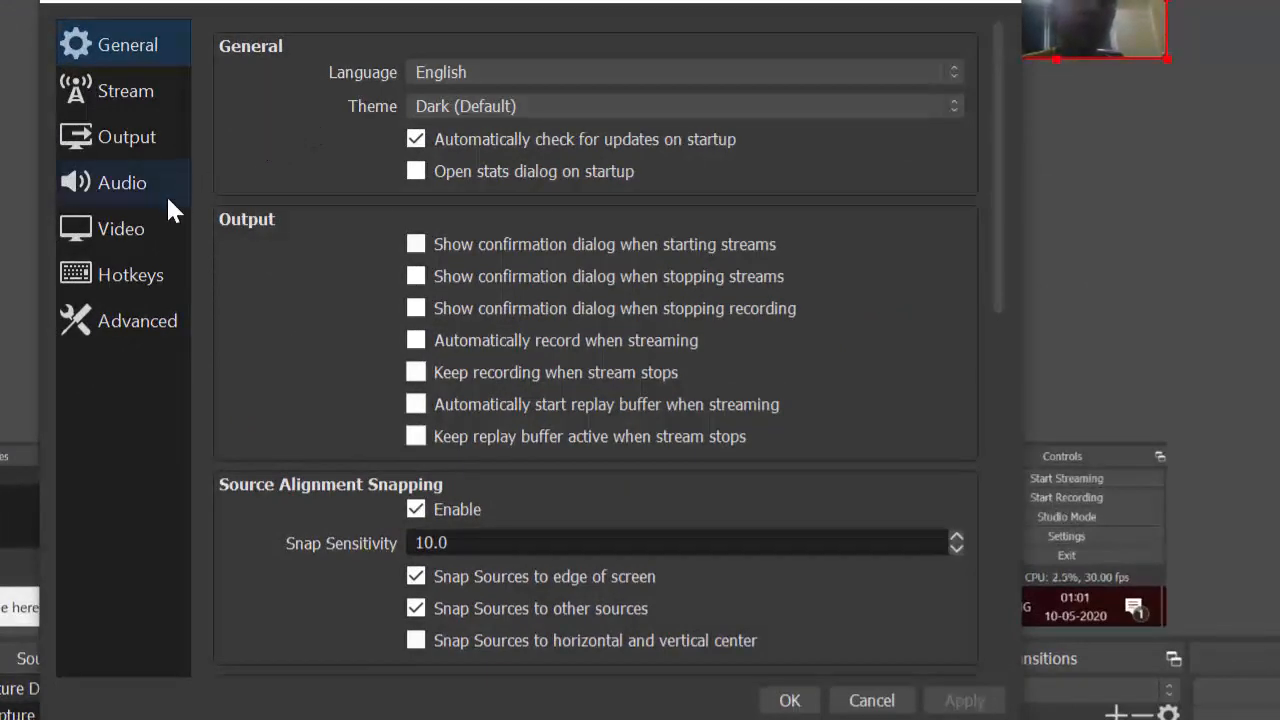
{"action": "left_click", "coordinate": [130, 140]}
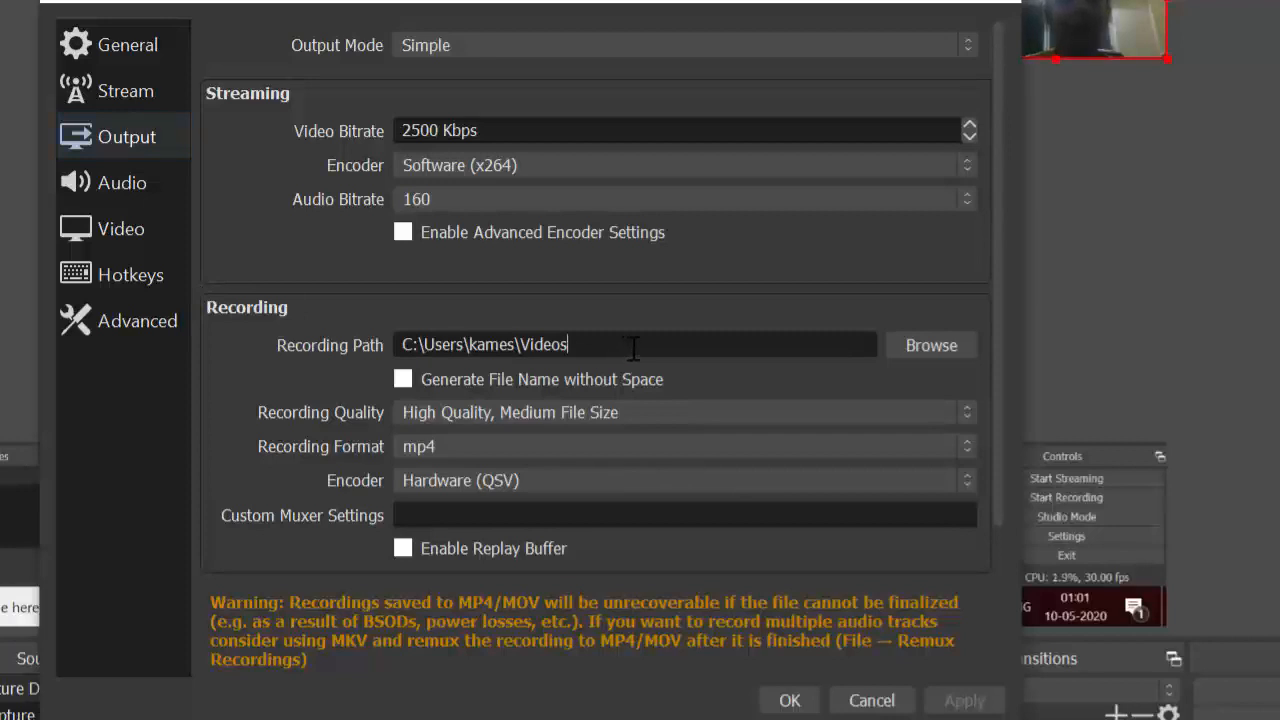
{"action": "left_click_drag", "start_coordinate": [633, 345], "coordinate": [342, 335]}
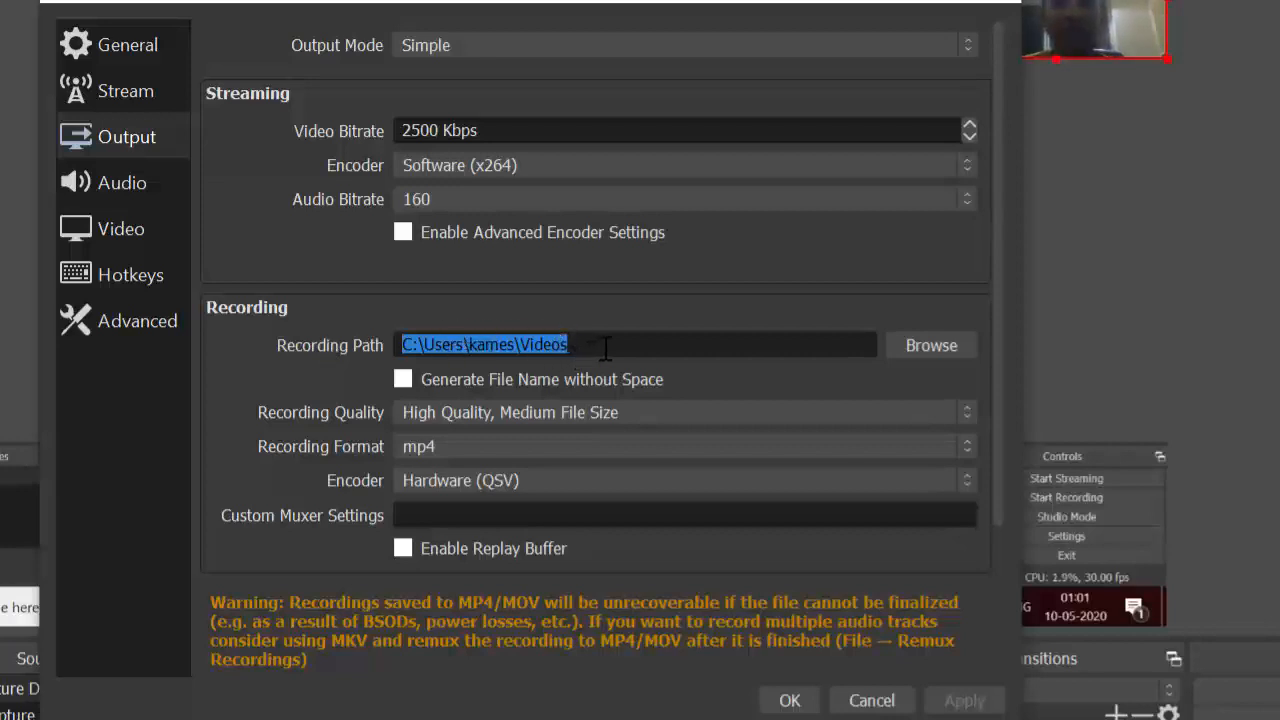
{"action": "left_click", "coordinate": [478, 418]}
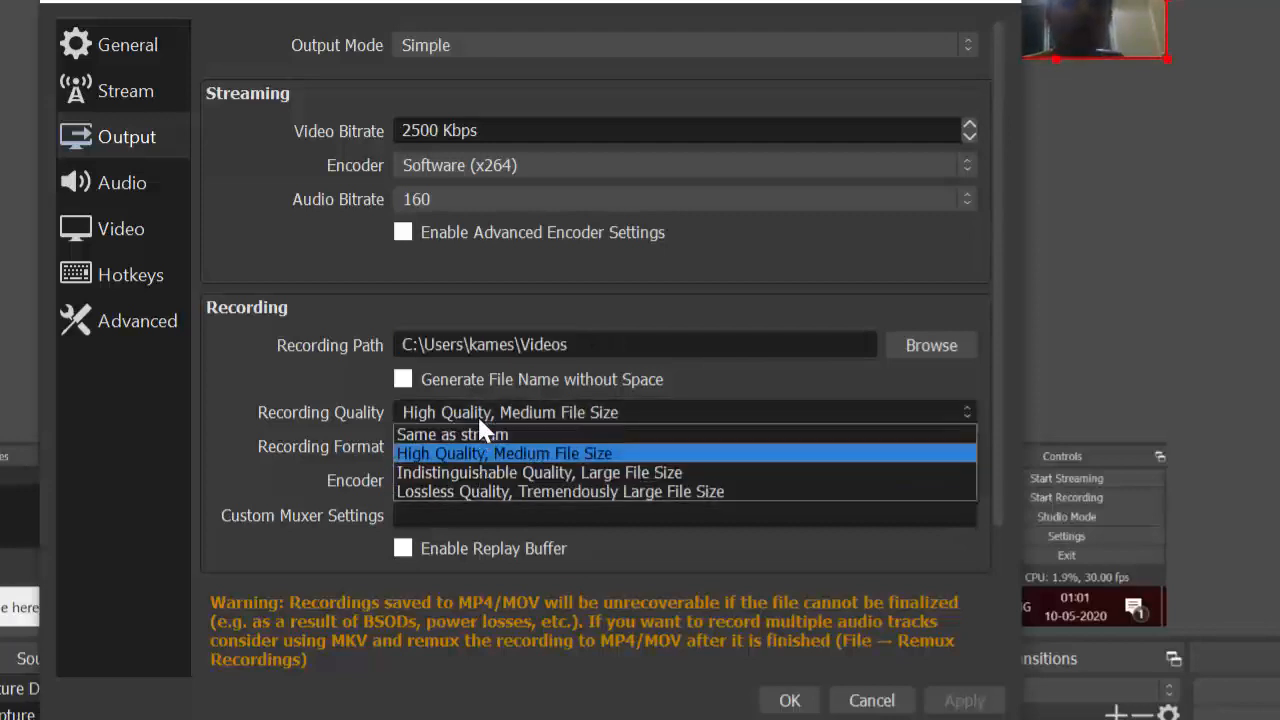
{"action": "left_click", "coordinate": [526, 455]}
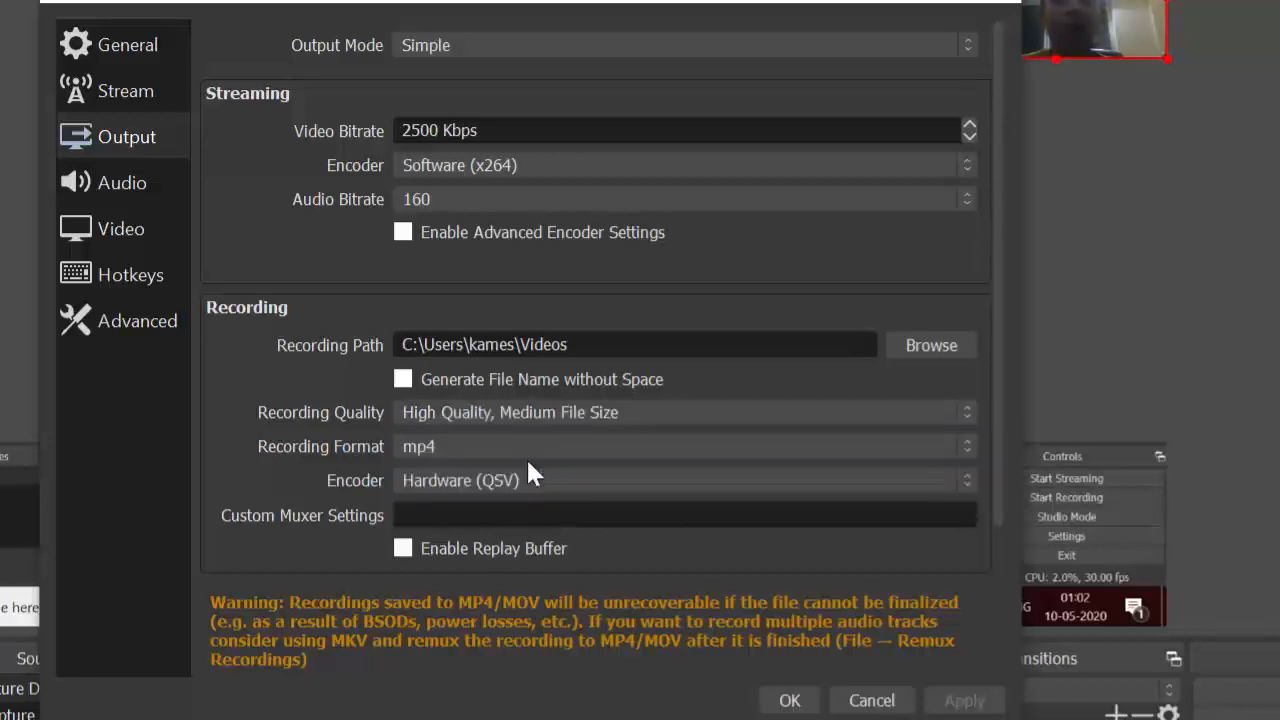
{"action": "left_click", "coordinate": [516, 413]}
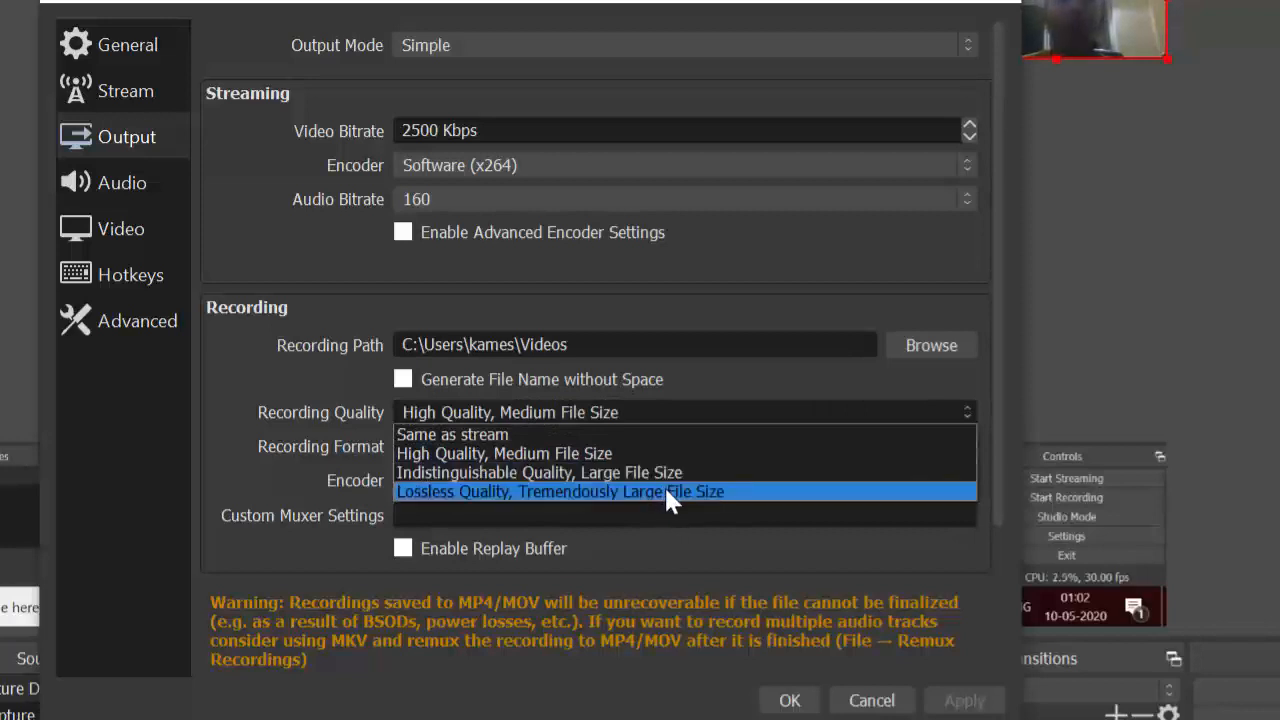
{"action": "left_click", "coordinate": [588, 455]}
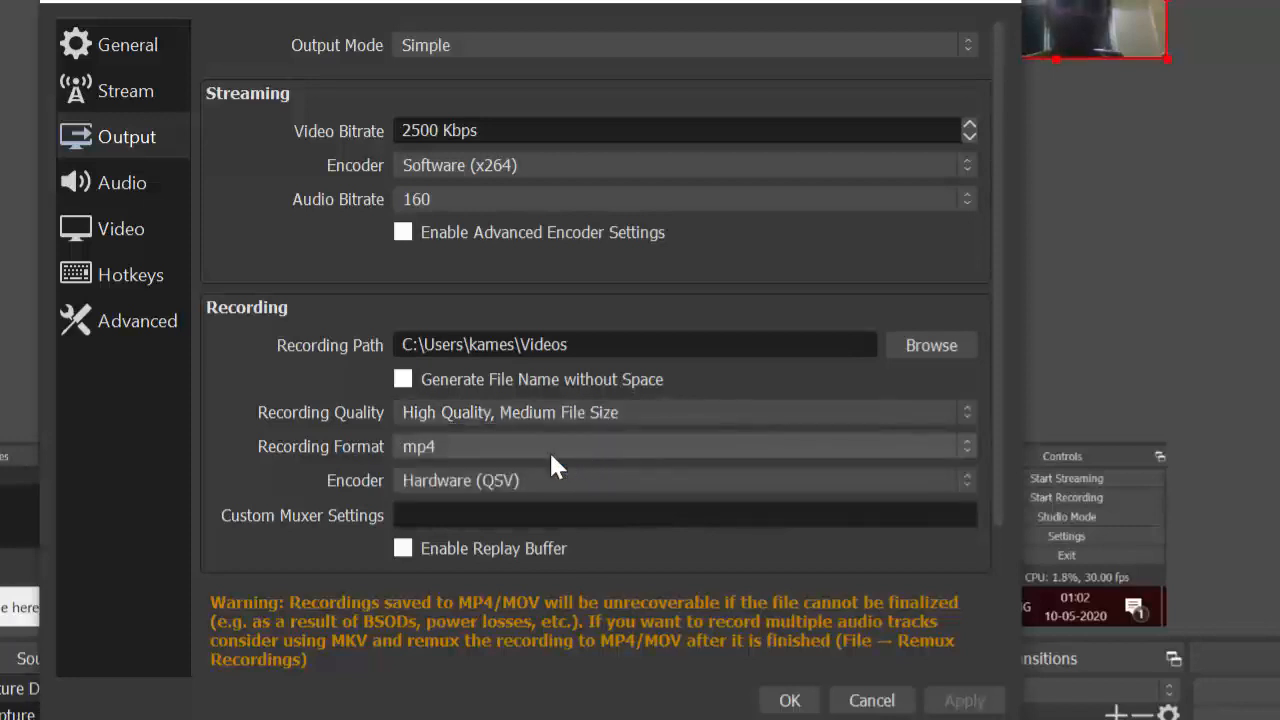
Review the available recording formats and recording encoders in the output settings.
{"action": "left_click", "coordinate": [463, 452]}
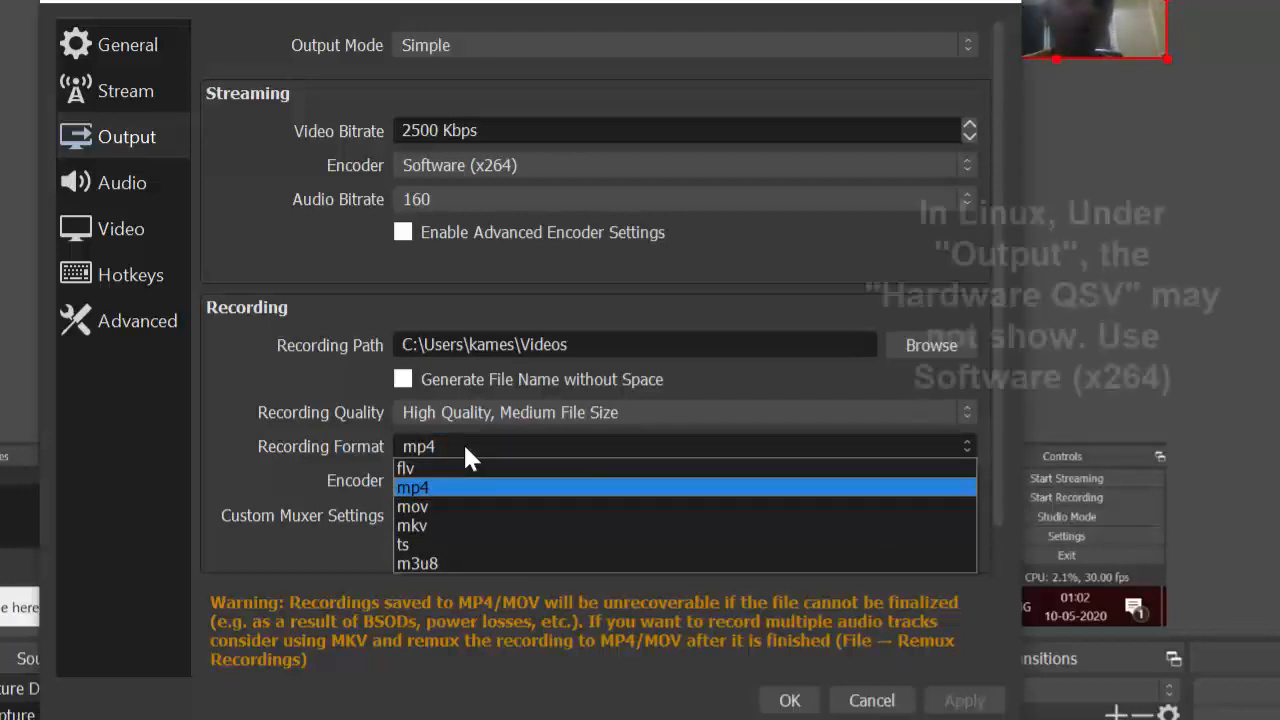
{"action": "left_click", "coordinate": [465, 447]}
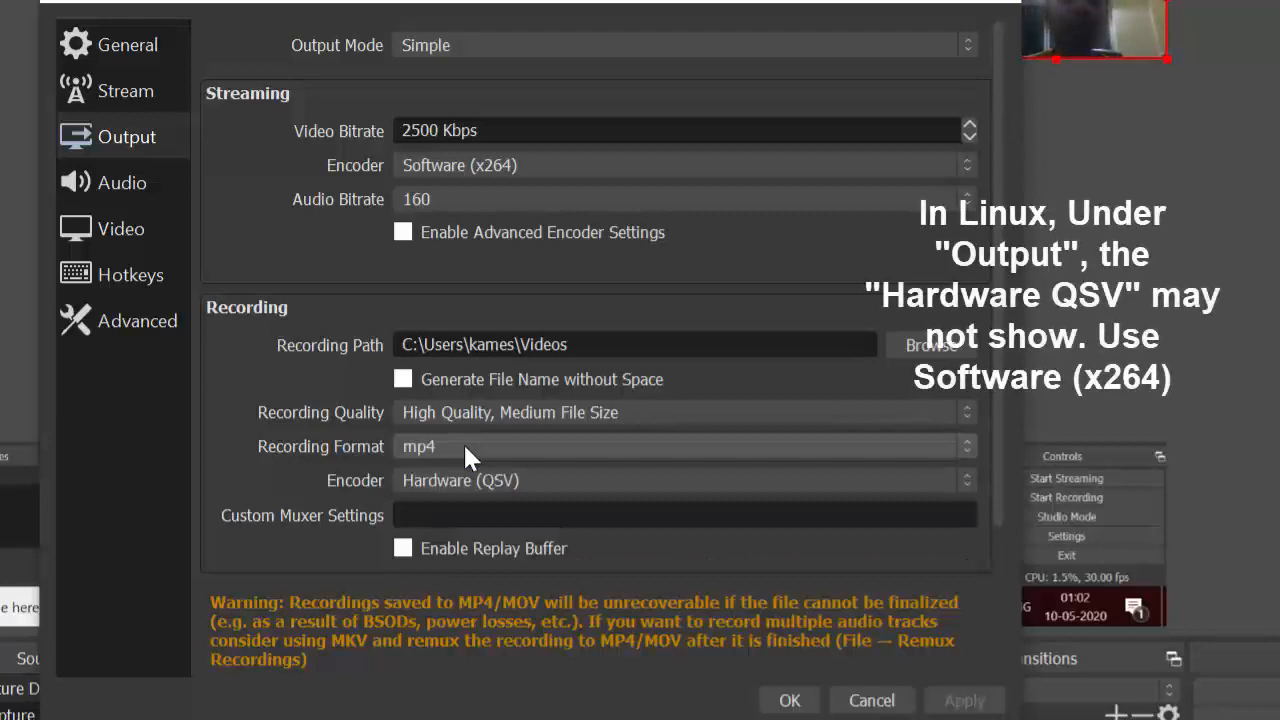
{"action": "left_click", "coordinate": [465, 484]}
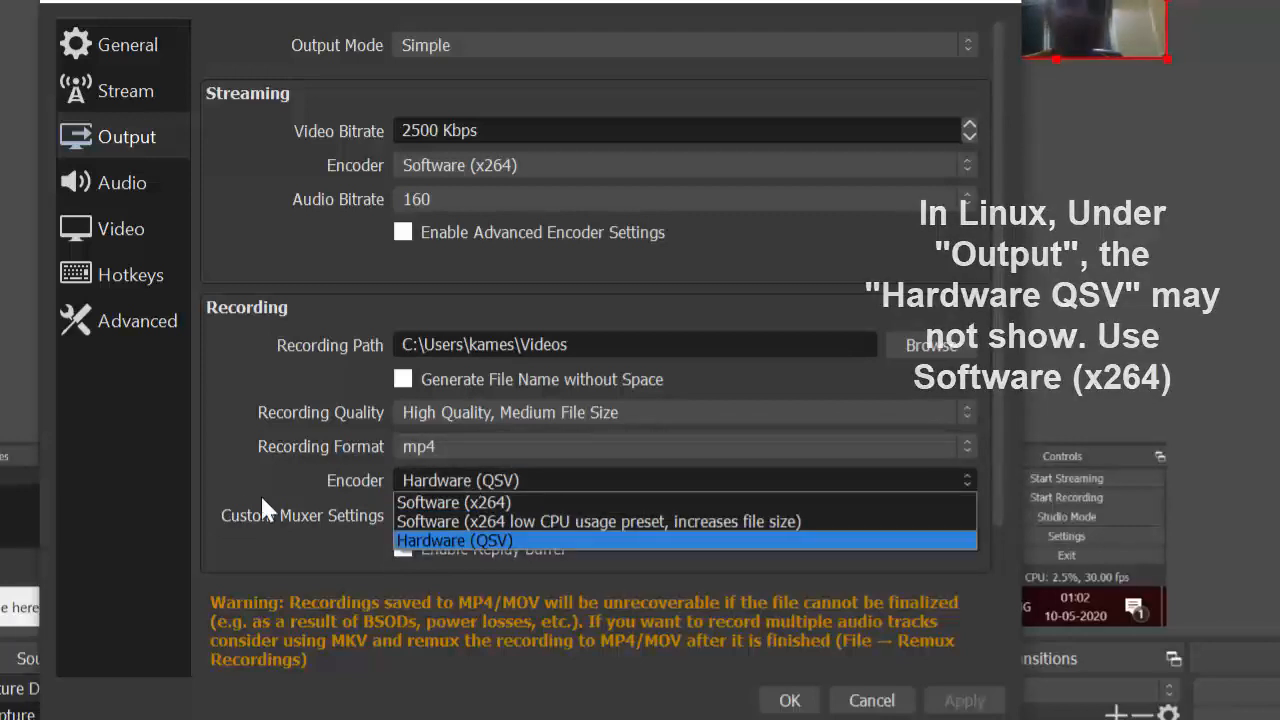
{"action": "left_click", "coordinate": [230, 488]}
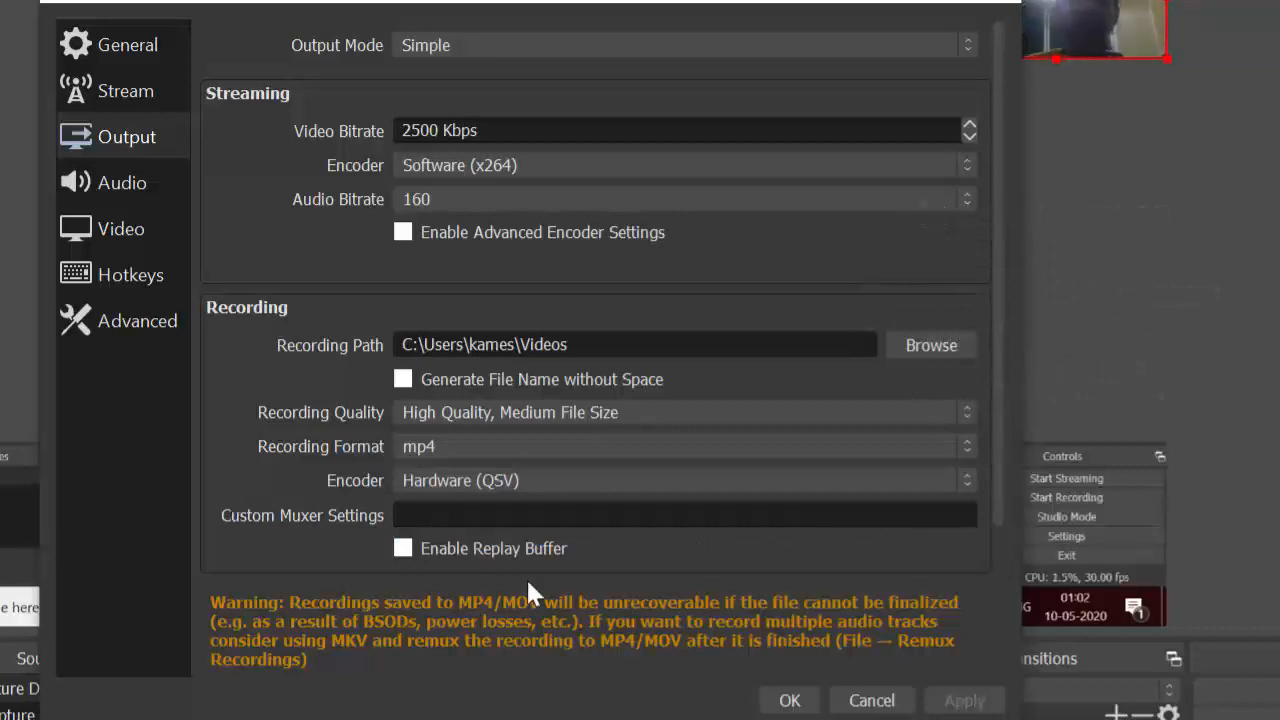
{"action": "left_click", "coordinate": [790, 704]}
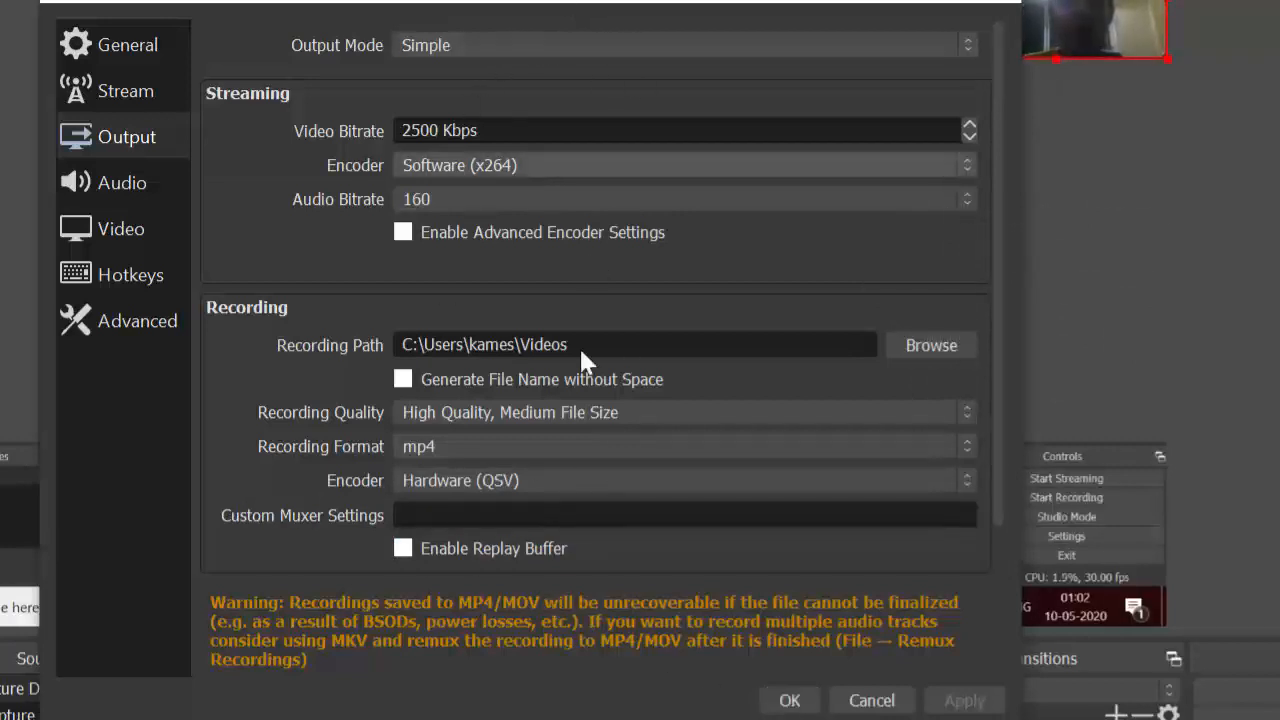
Switch the output mode to Advanced and view its recording options.
{"action": "left_click", "coordinate": [462, 44]}
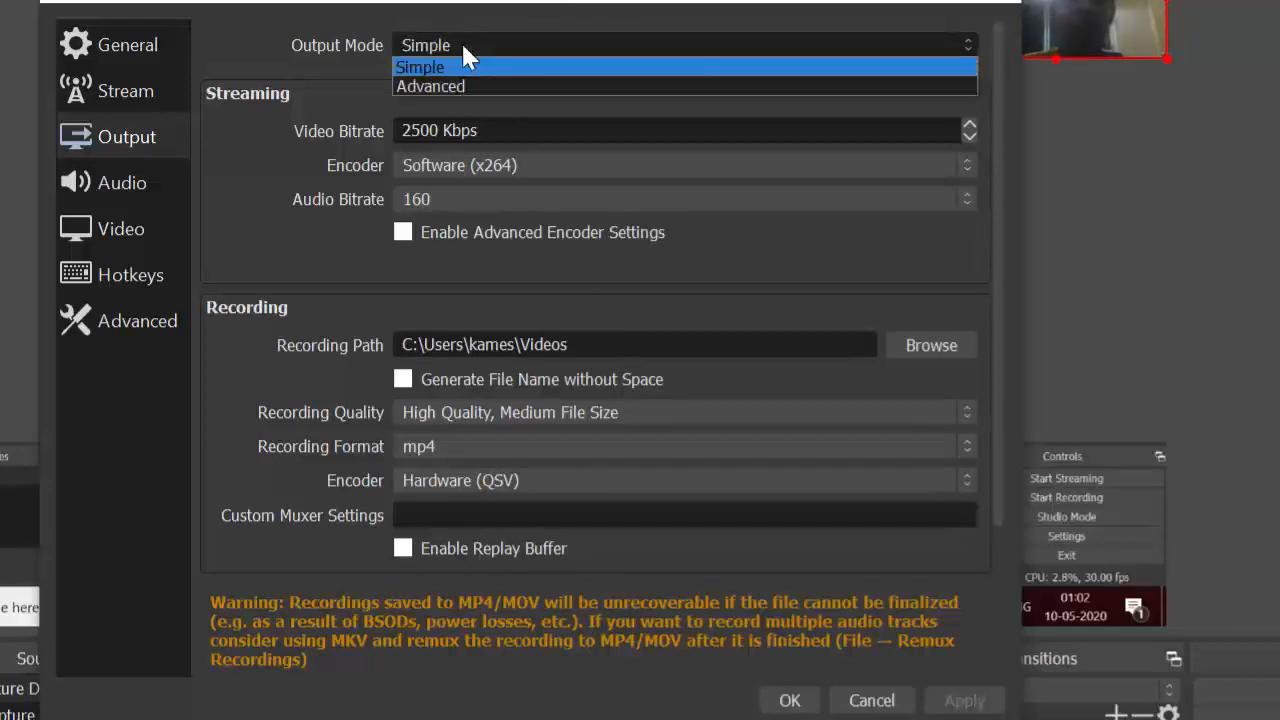
{"action": "left_click", "coordinate": [462, 44]}
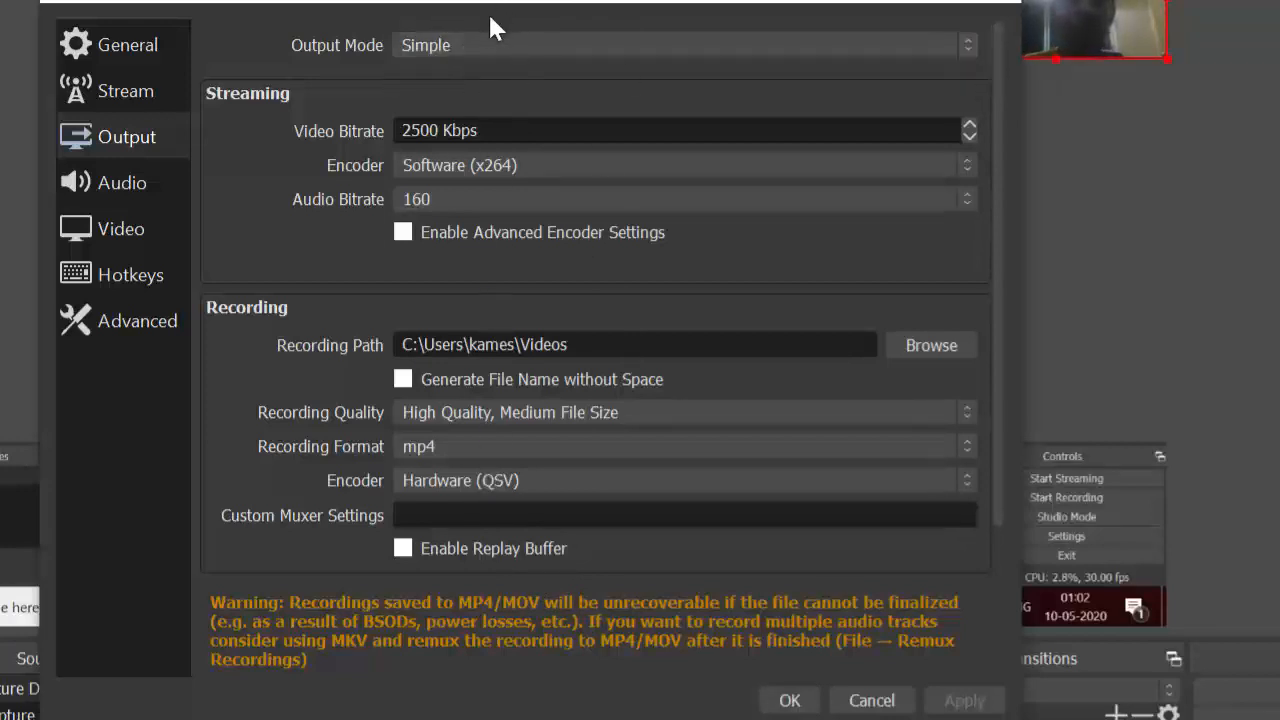
{"action": "left_click", "coordinate": [481, 46]}
{"action": "left_click", "coordinate": [458, 86]}
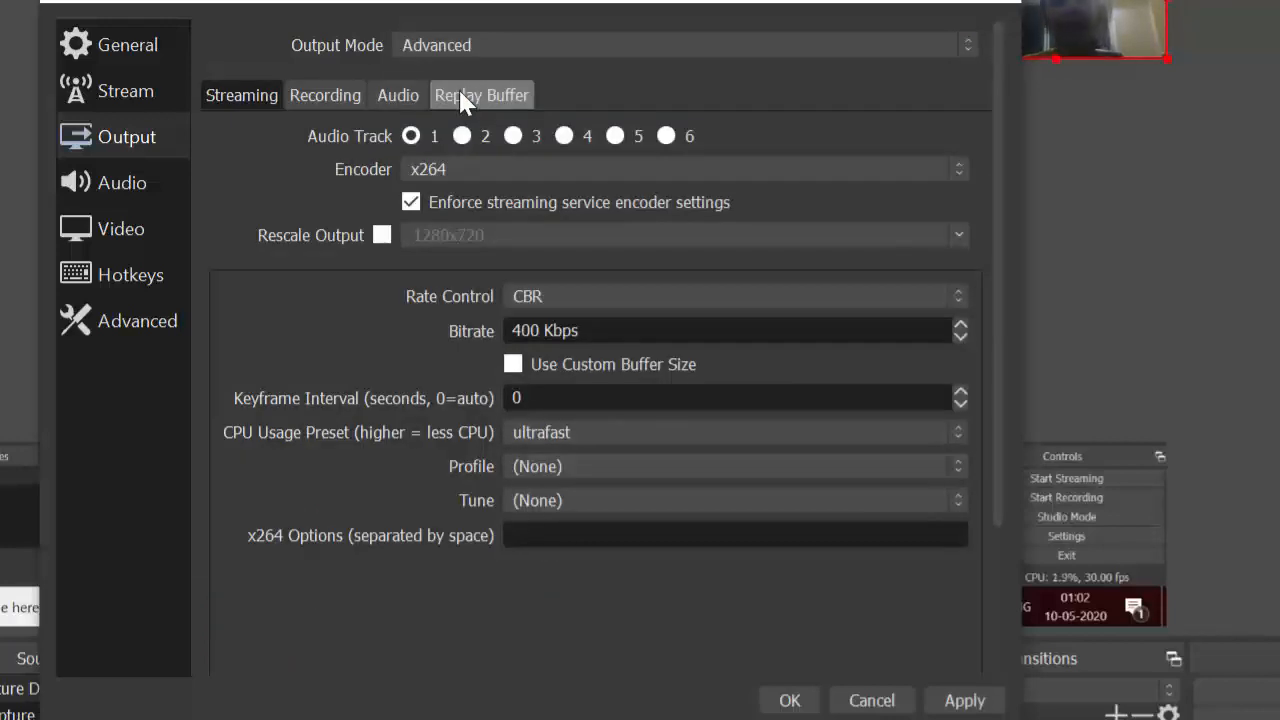
{"action": "left_click", "coordinate": [326, 95]}
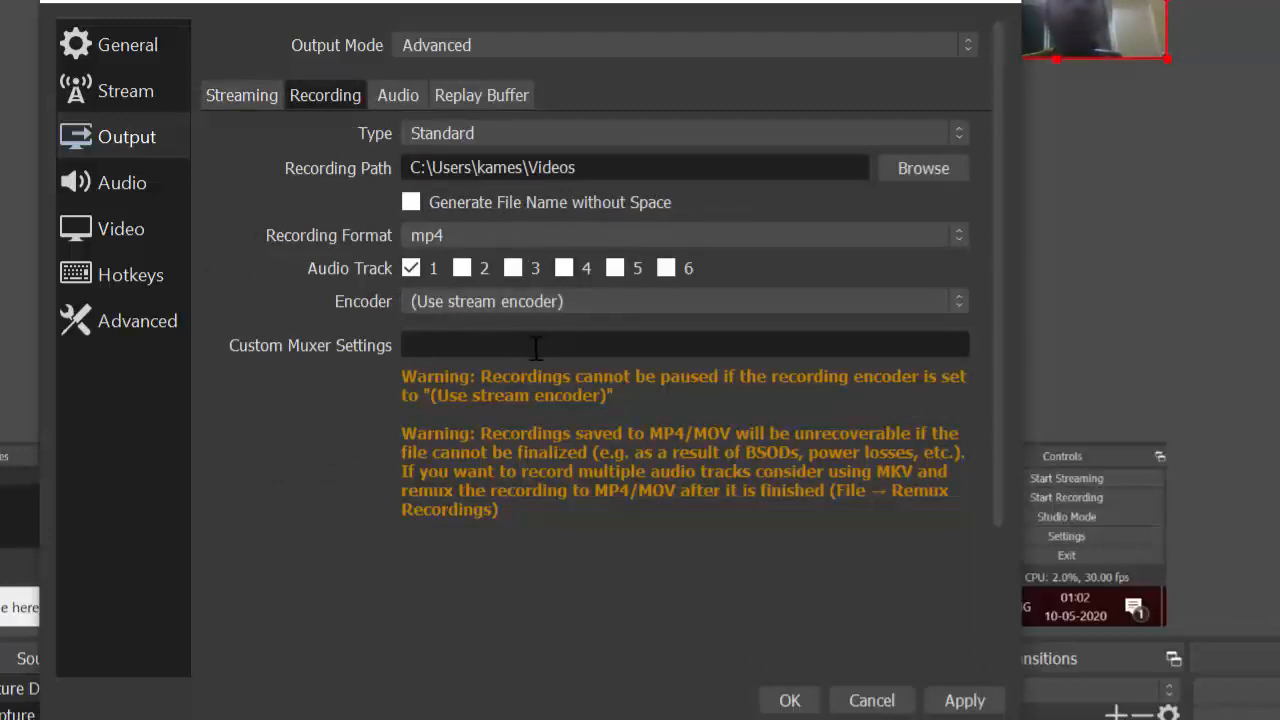
Set the output mode to Simple and save the output settings.
{"action": "left_click", "coordinate": [446, 45]}
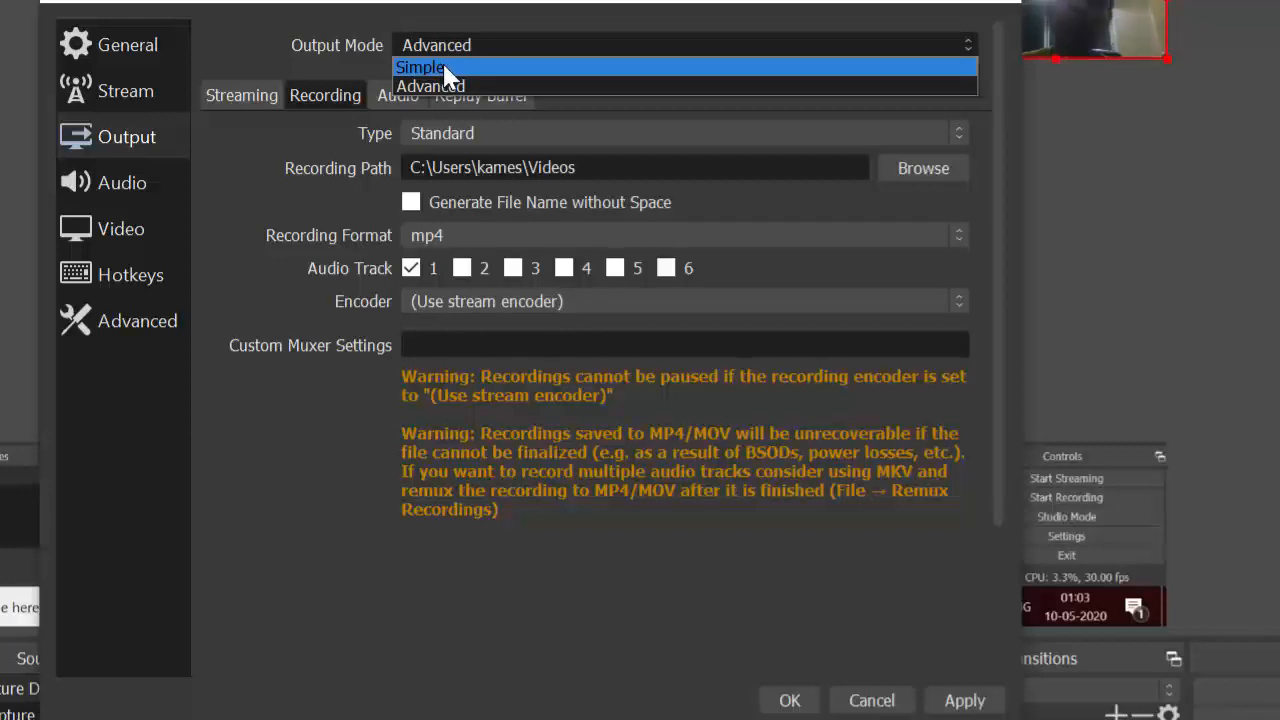
{"action": "left_click", "coordinate": [422, 67]}
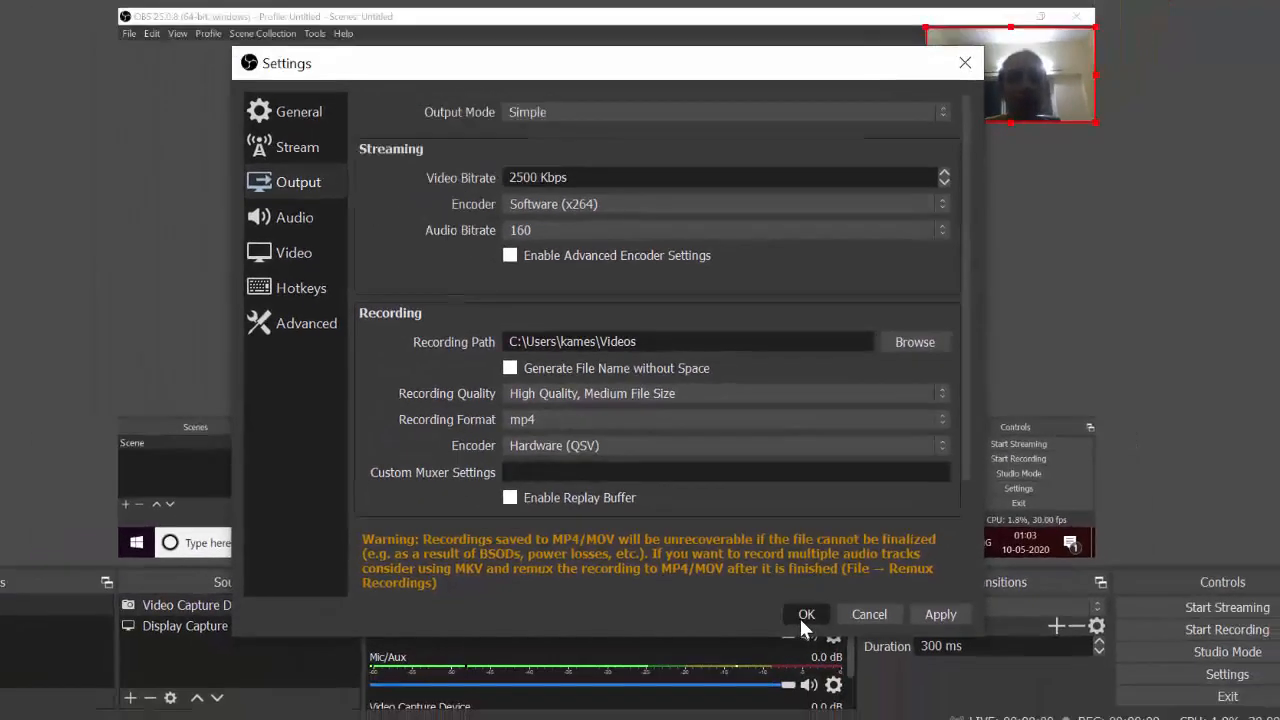
{"action": "left_click", "coordinate": [789, 700]}
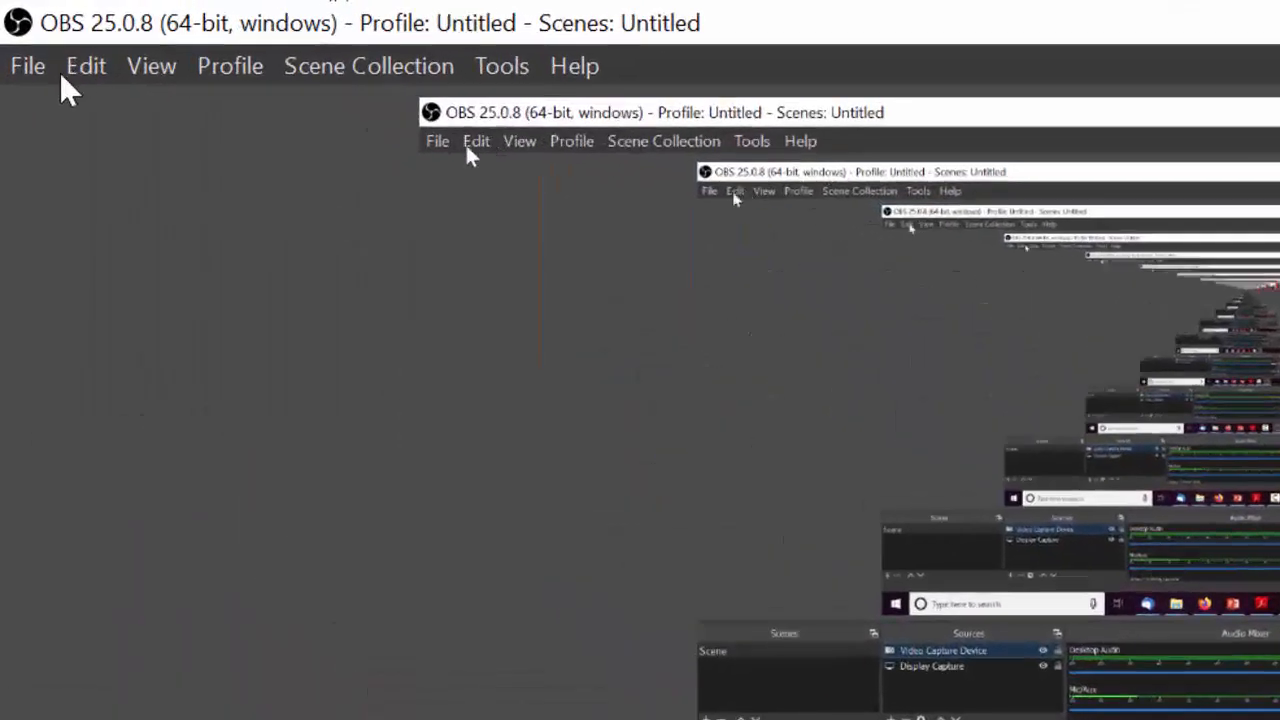
In the video settings, check the base canvas resolution choices and set the output (scaled) resolution to 1280x720.
{"action": "left_click", "coordinate": [19, 44]}
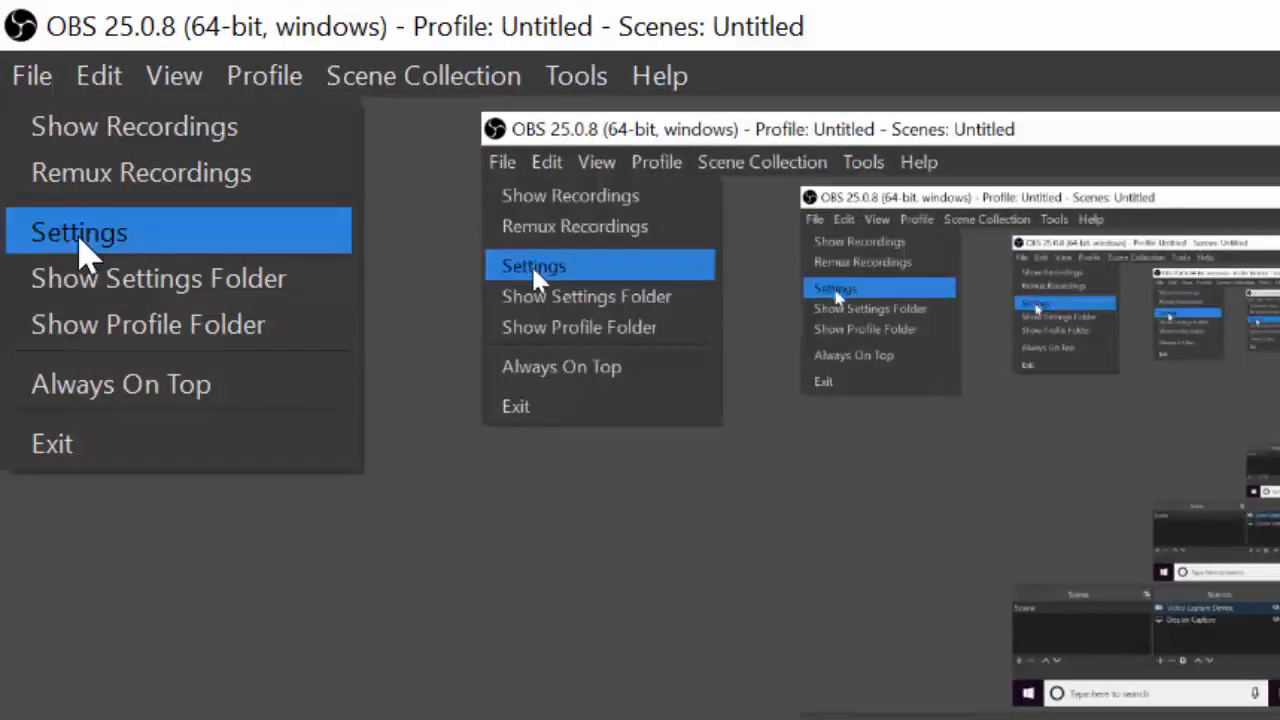
{"action": "left_click", "coordinate": [80, 247]}
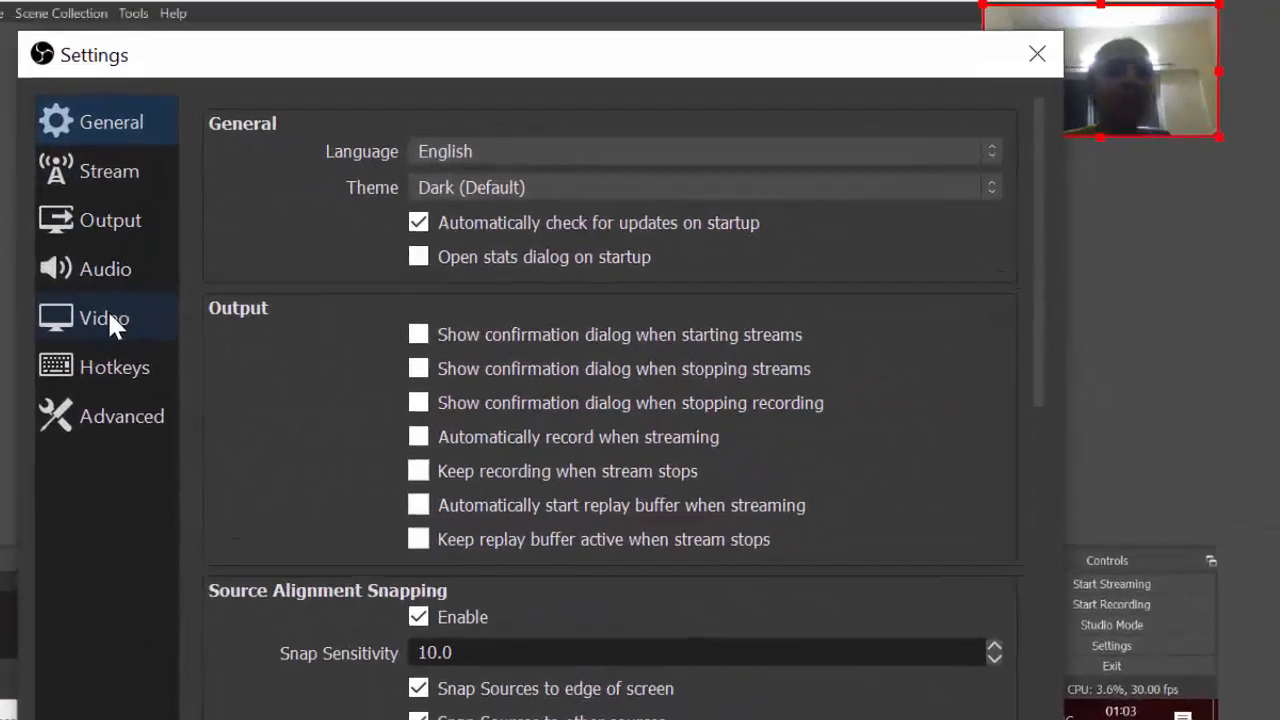
{"action": "left_click", "coordinate": [155, 241]}
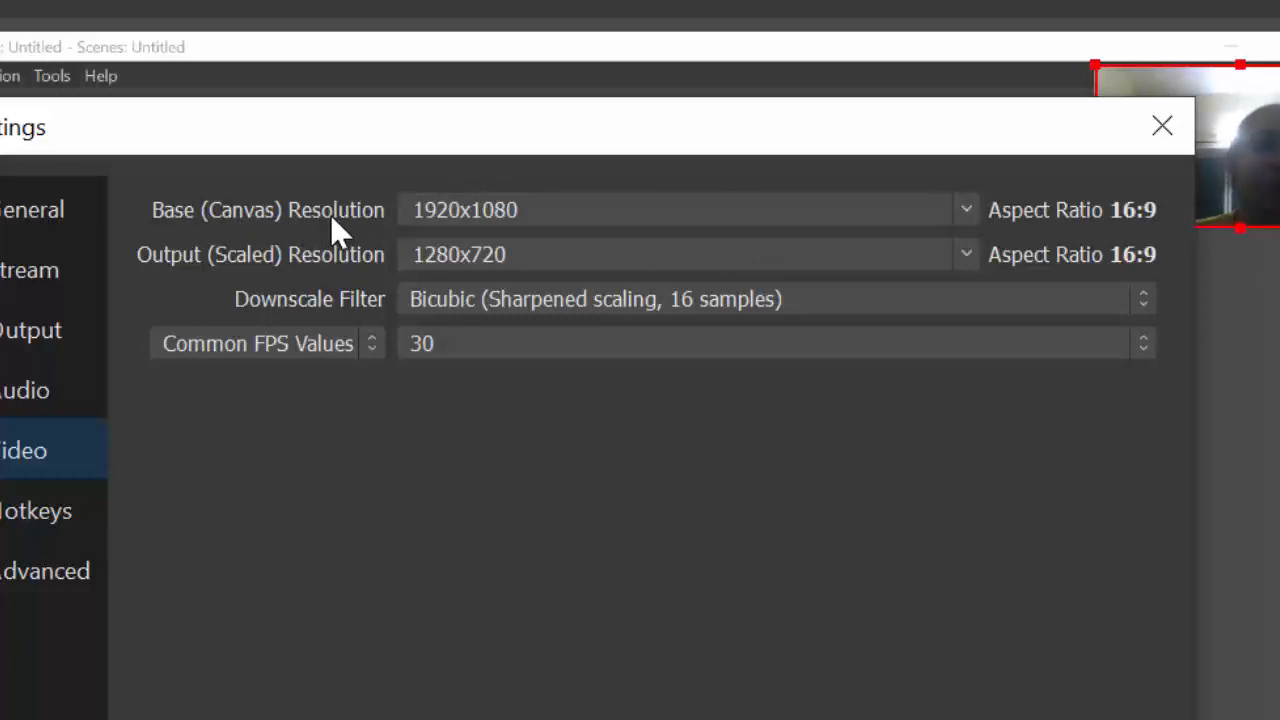
{"action": "left_click", "coordinate": [686, 222]}
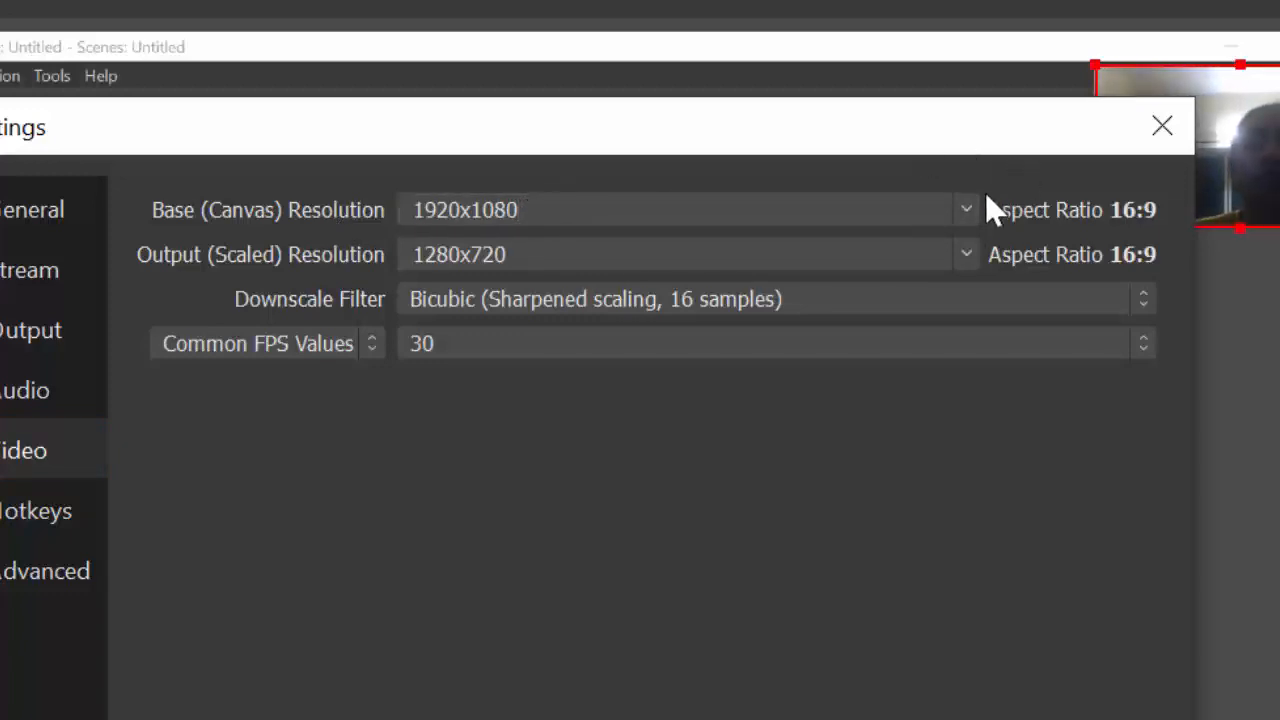
{"action": "left_click", "coordinate": [968, 212]}
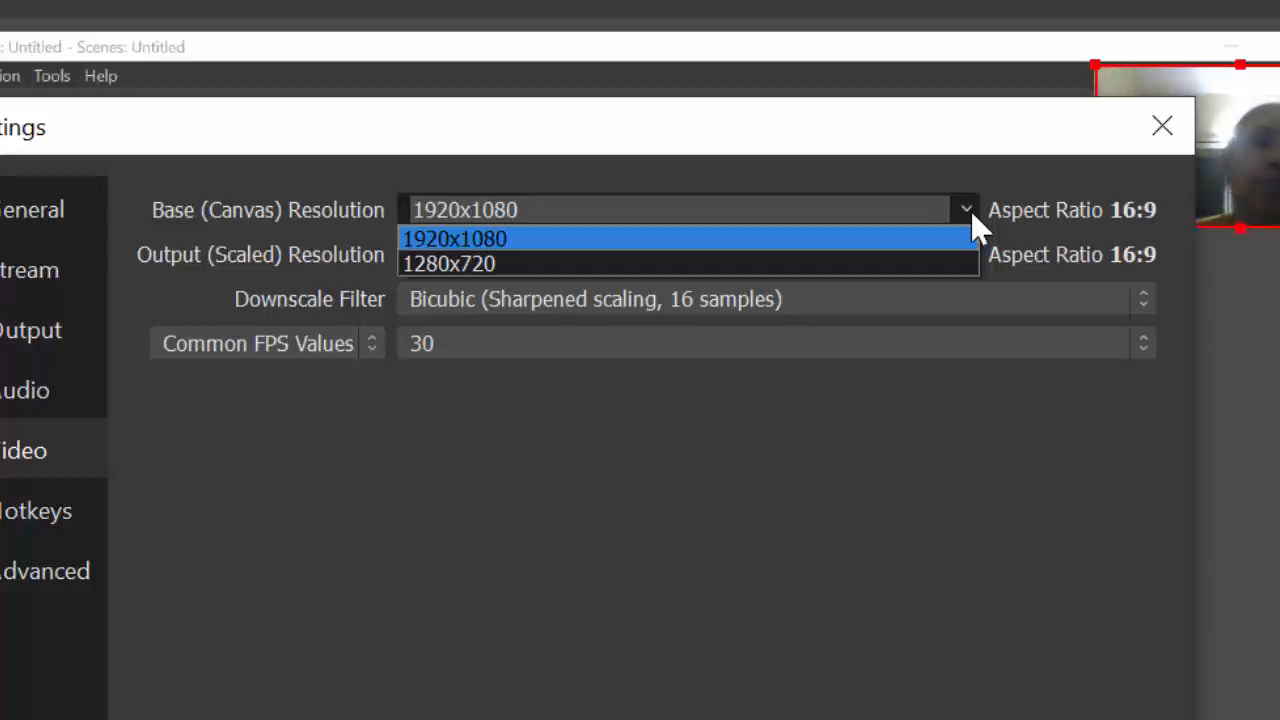
{"action": "left_click", "coordinate": [970, 209]}
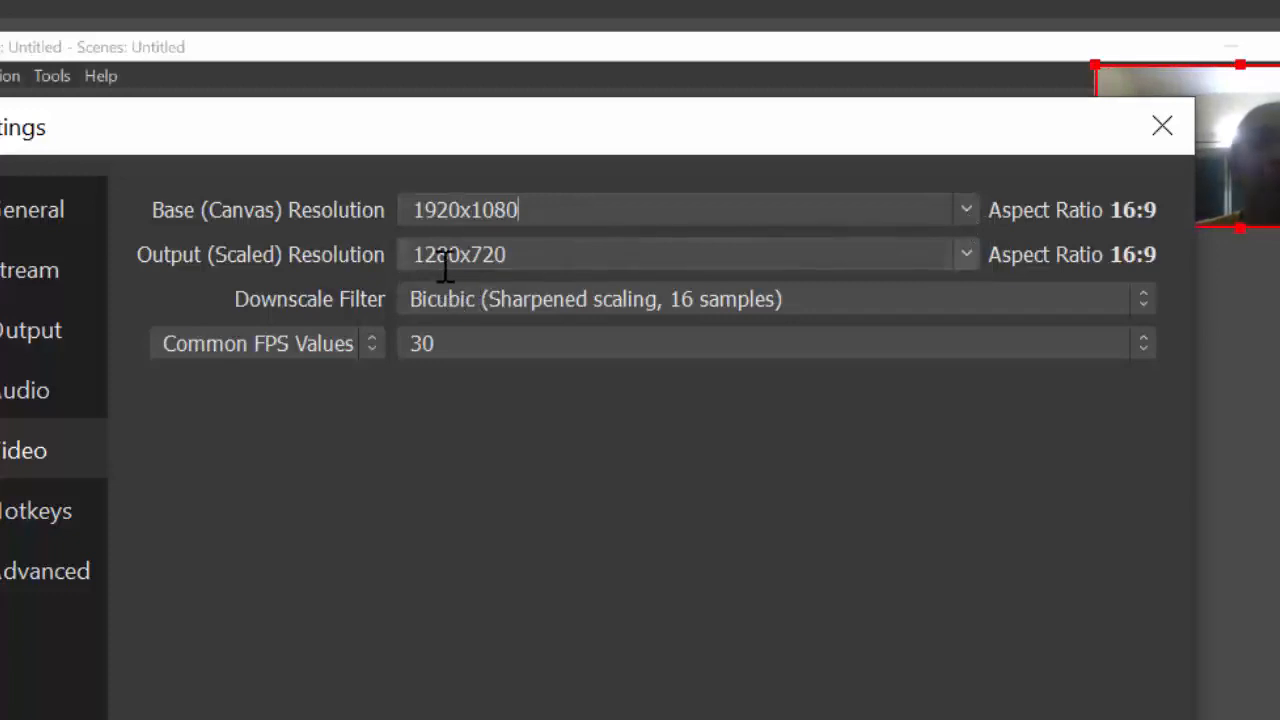
{"action": "left_click", "coordinate": [546, 255]}
{"action": "left_click", "coordinate": [966, 254]}
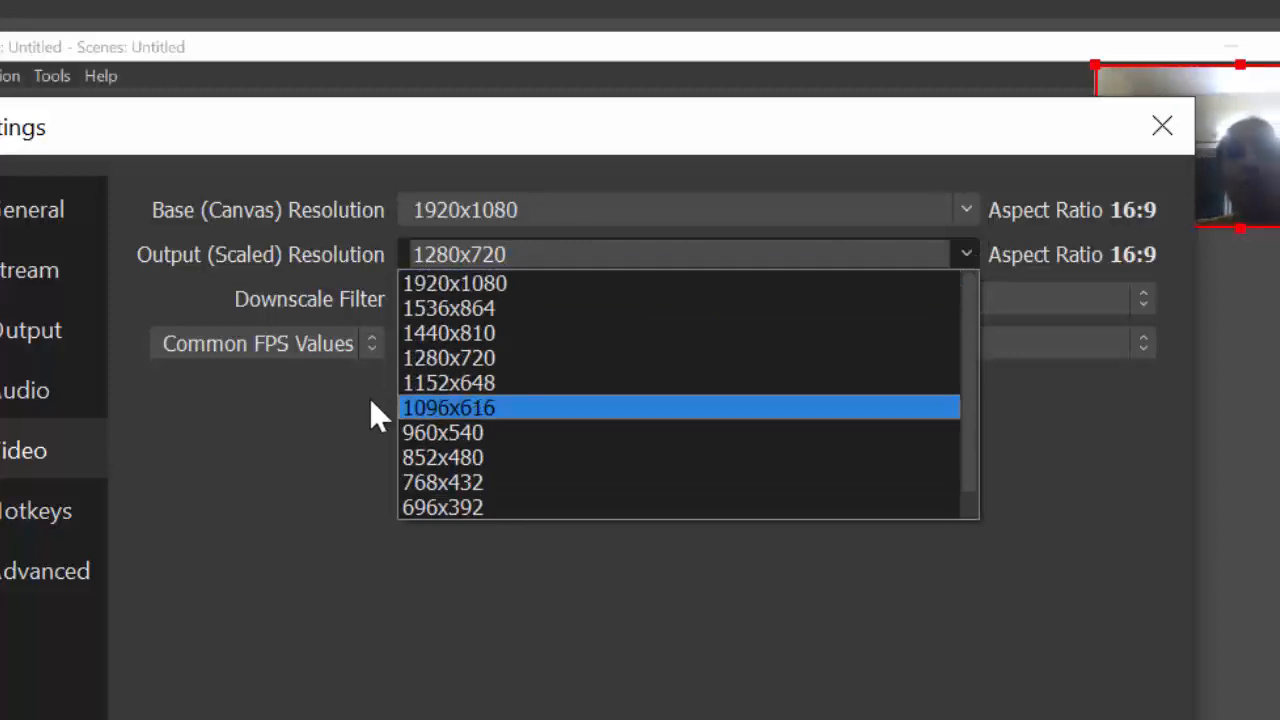
{"action": "left_click", "coordinate": [456, 356]}
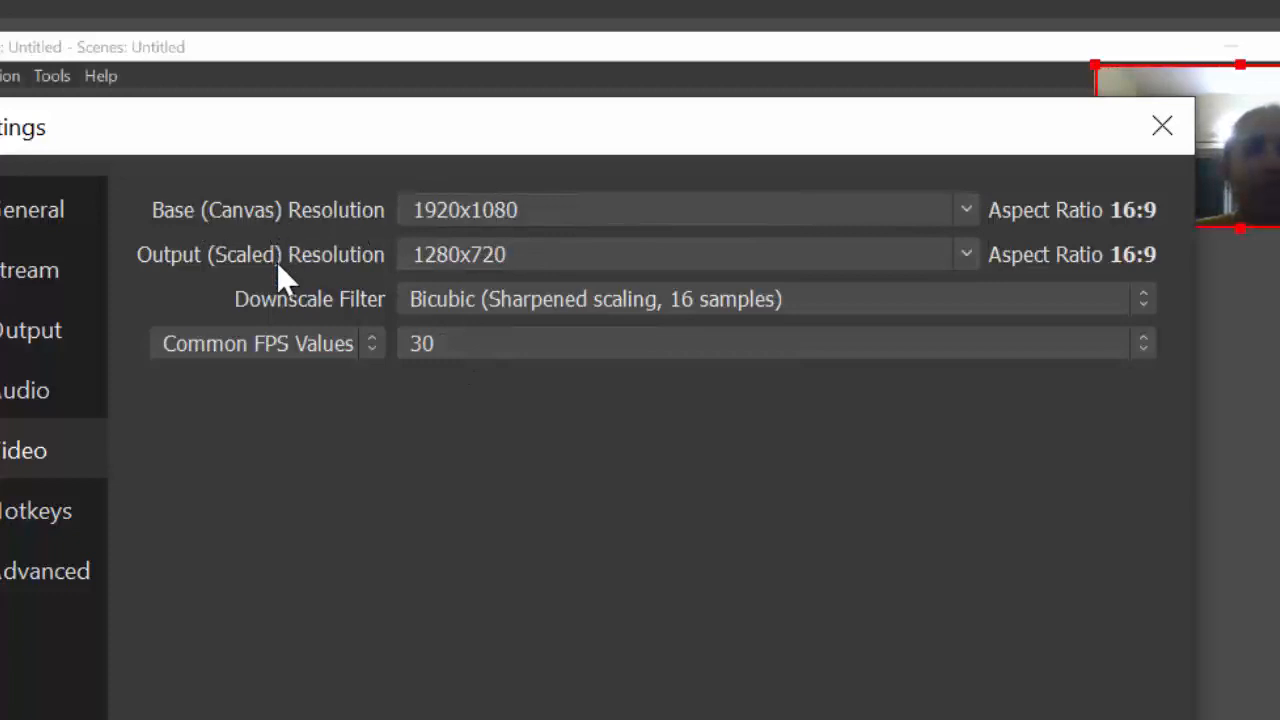
Set the downscale filter to Bicubic (Sharpened scaling, 16 samples) and save the video settings.
{"action": "left_click", "coordinate": [508, 296]}
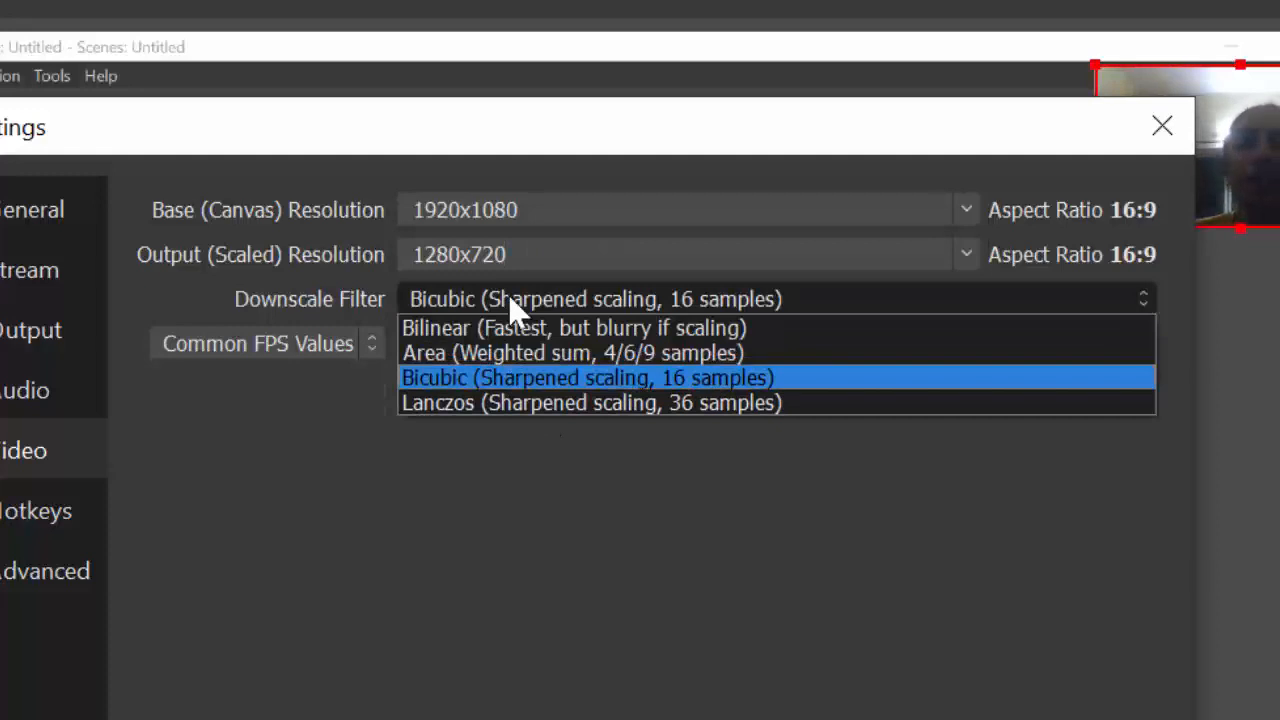
{"action": "left_click", "coordinate": [566, 388]}
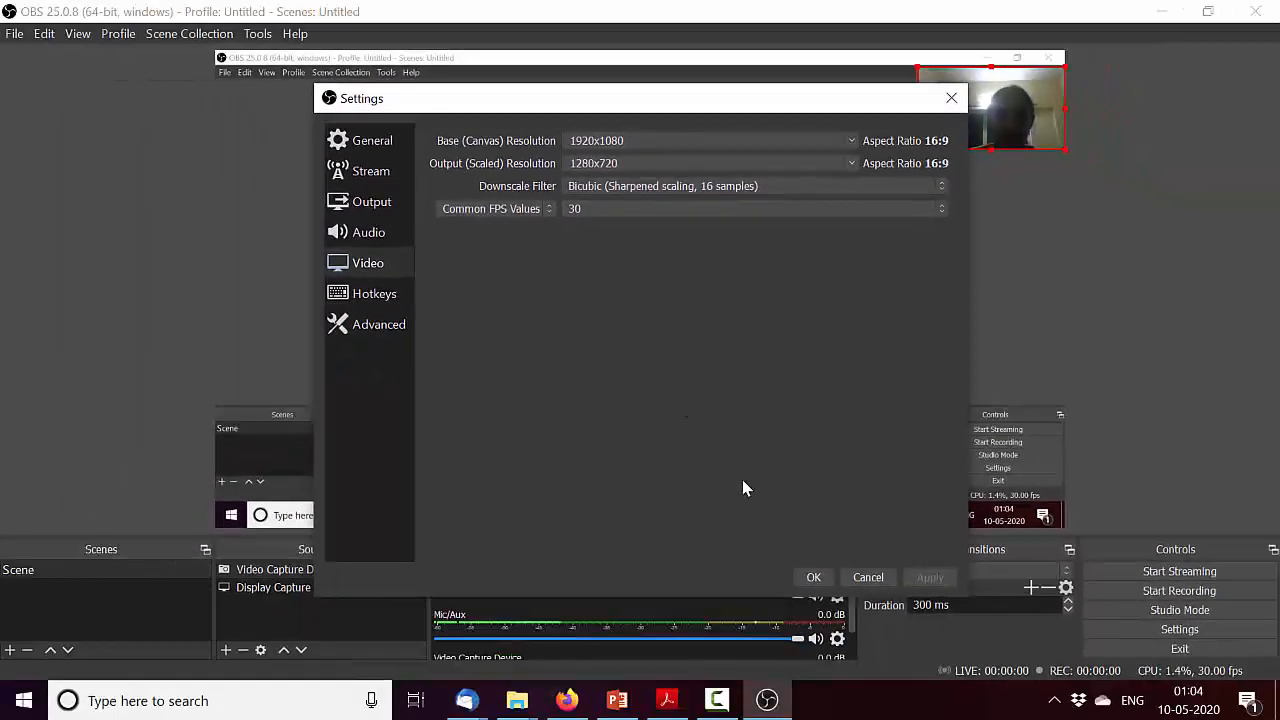
{"action": "left_click", "coordinate": [814, 580]}
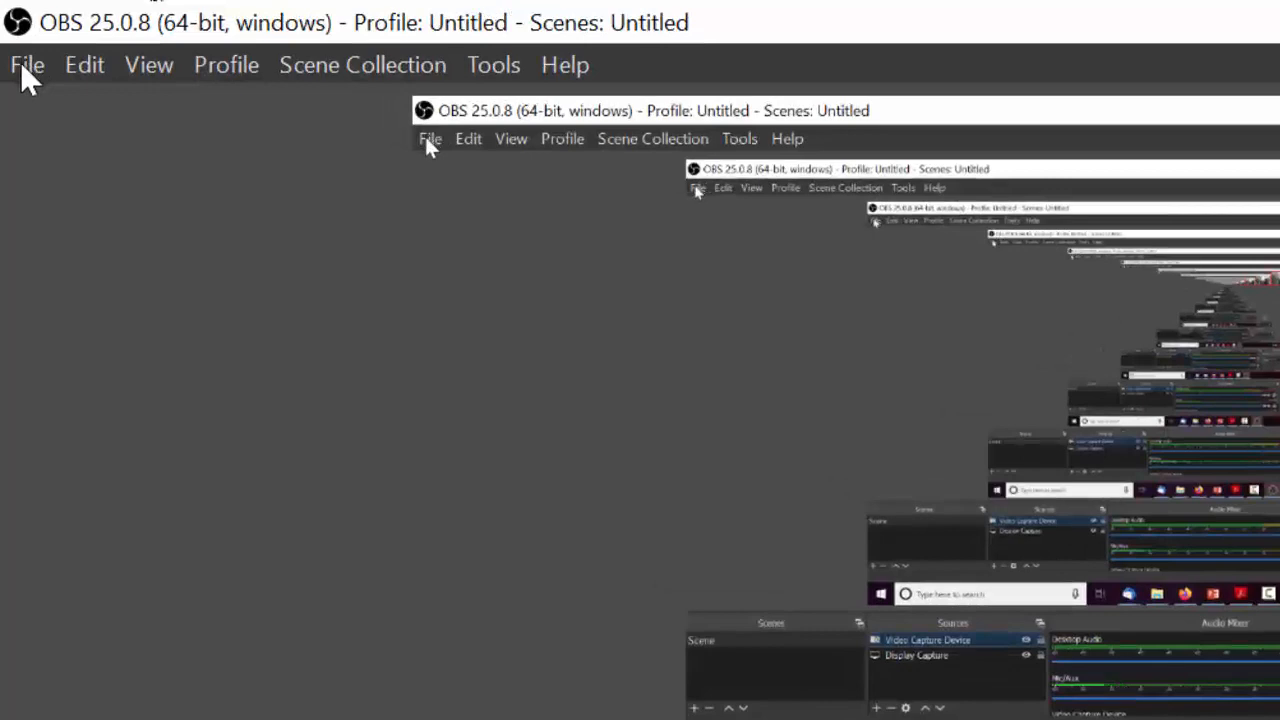
In the hotkey settings, assign Ctrl + F1 to Start Recording and save the settings.
{"action": "left_click", "coordinate": [20, 56]}
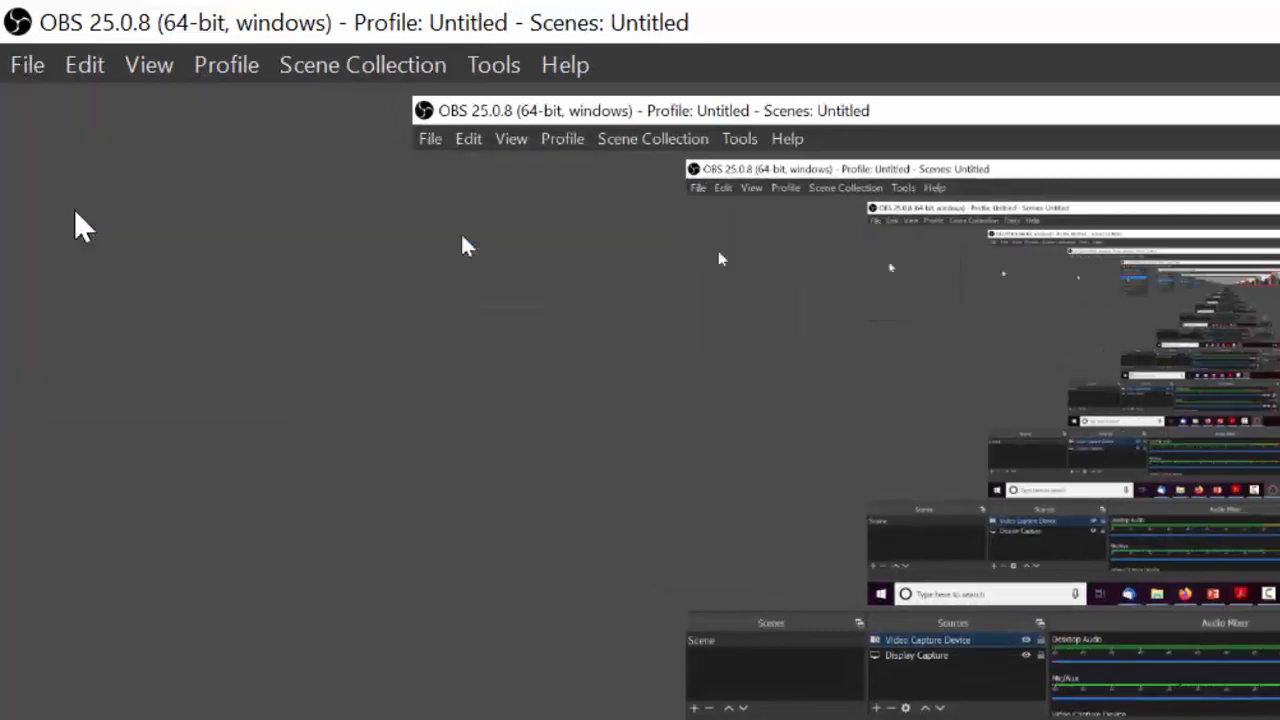
{"action": "left_click", "coordinate": [76, 212]}
{"action": "left_click", "coordinate": [727, 559]}
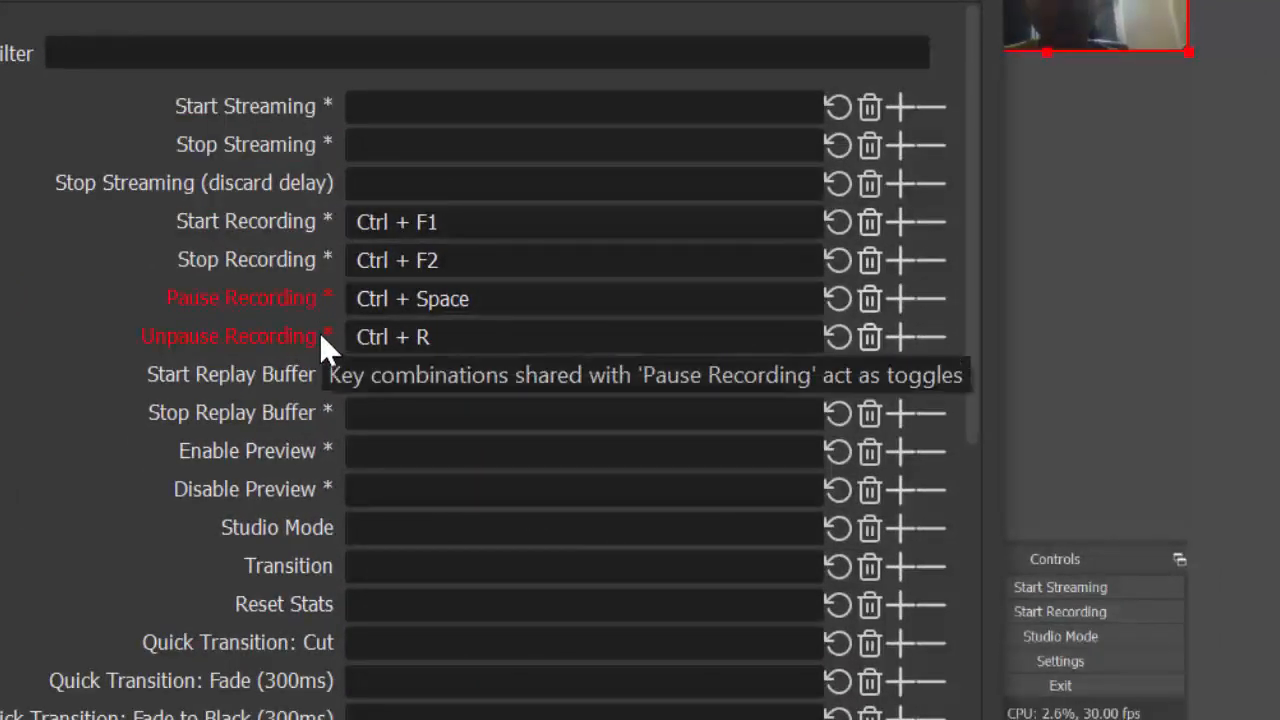
{"action": "left_click", "coordinate": [484, 212]}
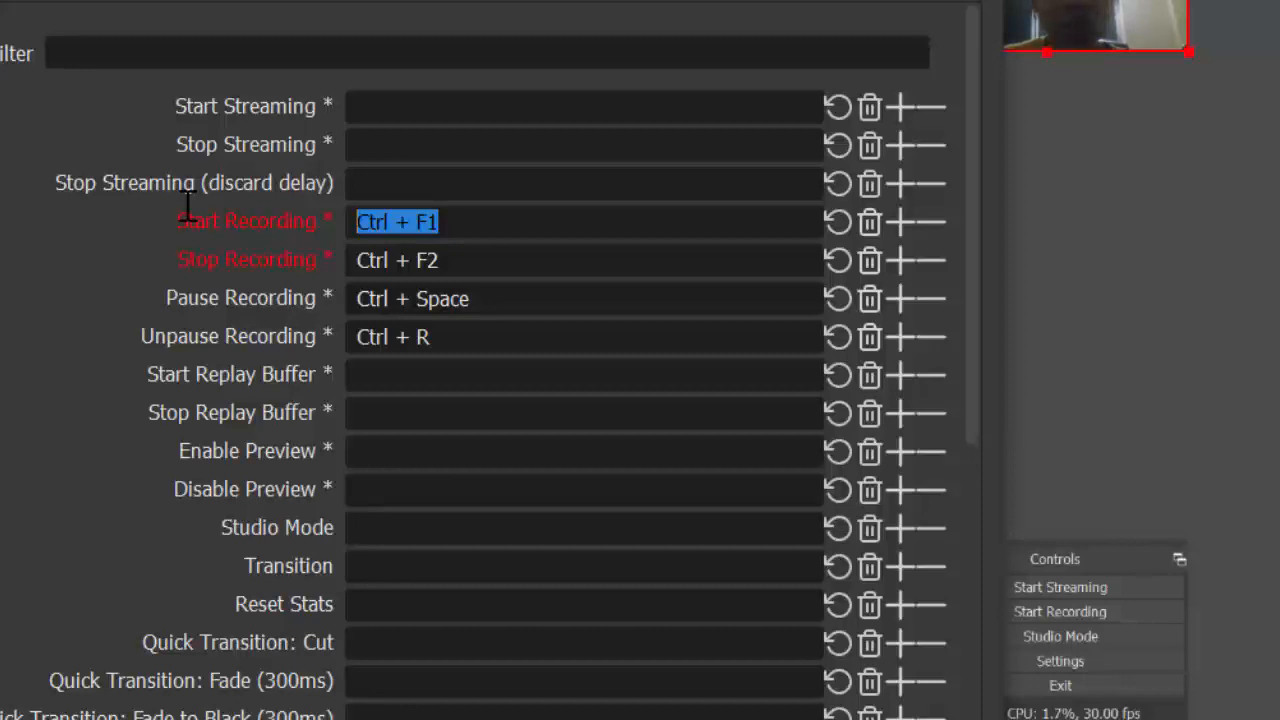
{"action": "key", "text": "ctrl"}
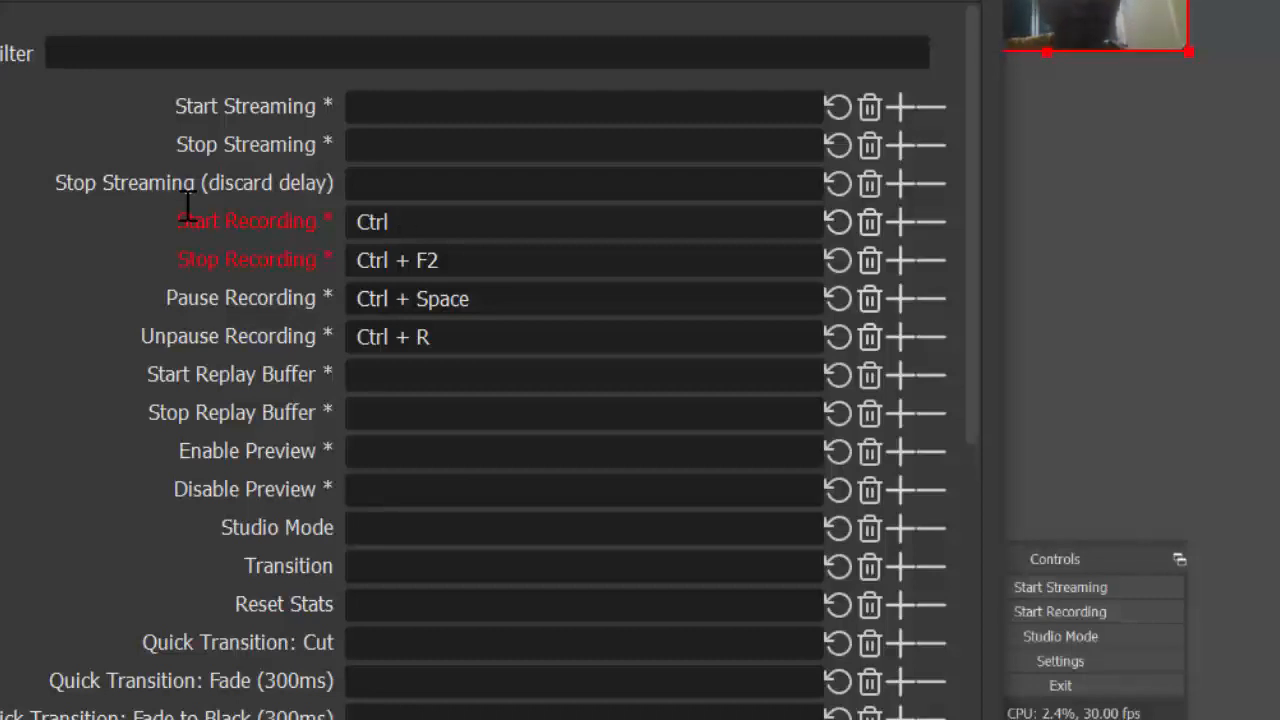
{"action": "key", "text": "ctrl+F1"}
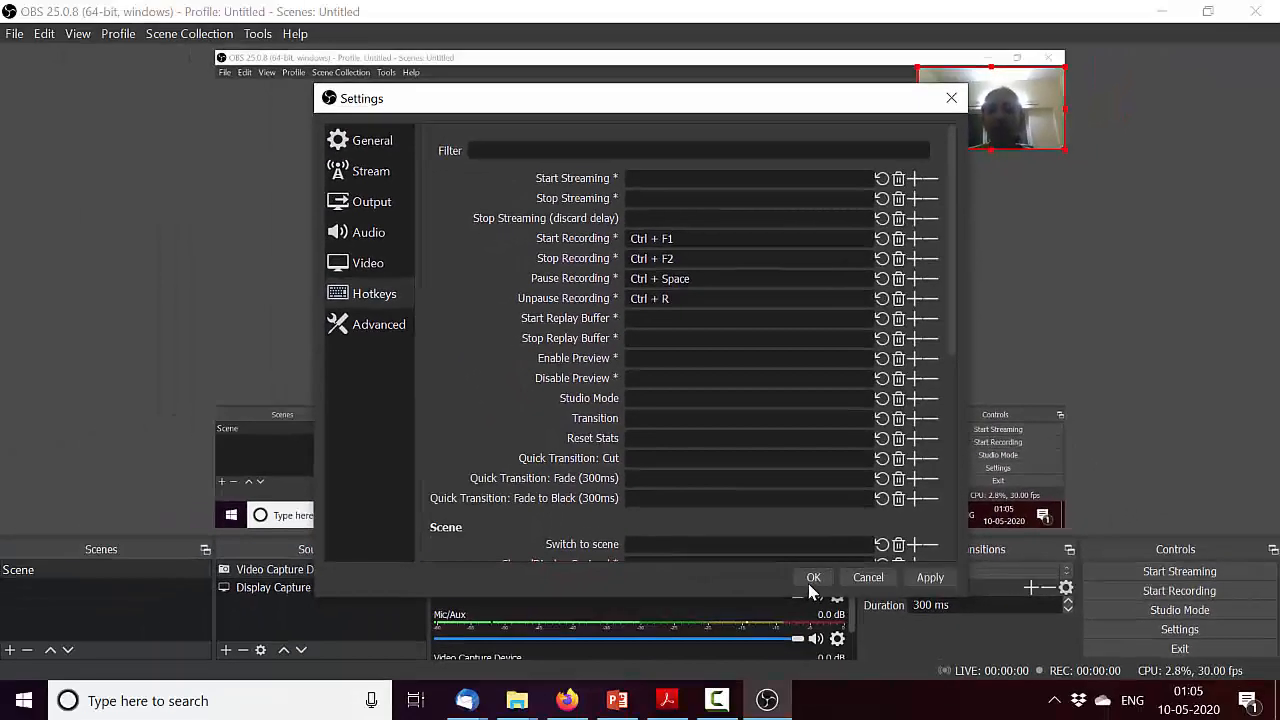
{"action": "left_click", "coordinate": [812, 580]}
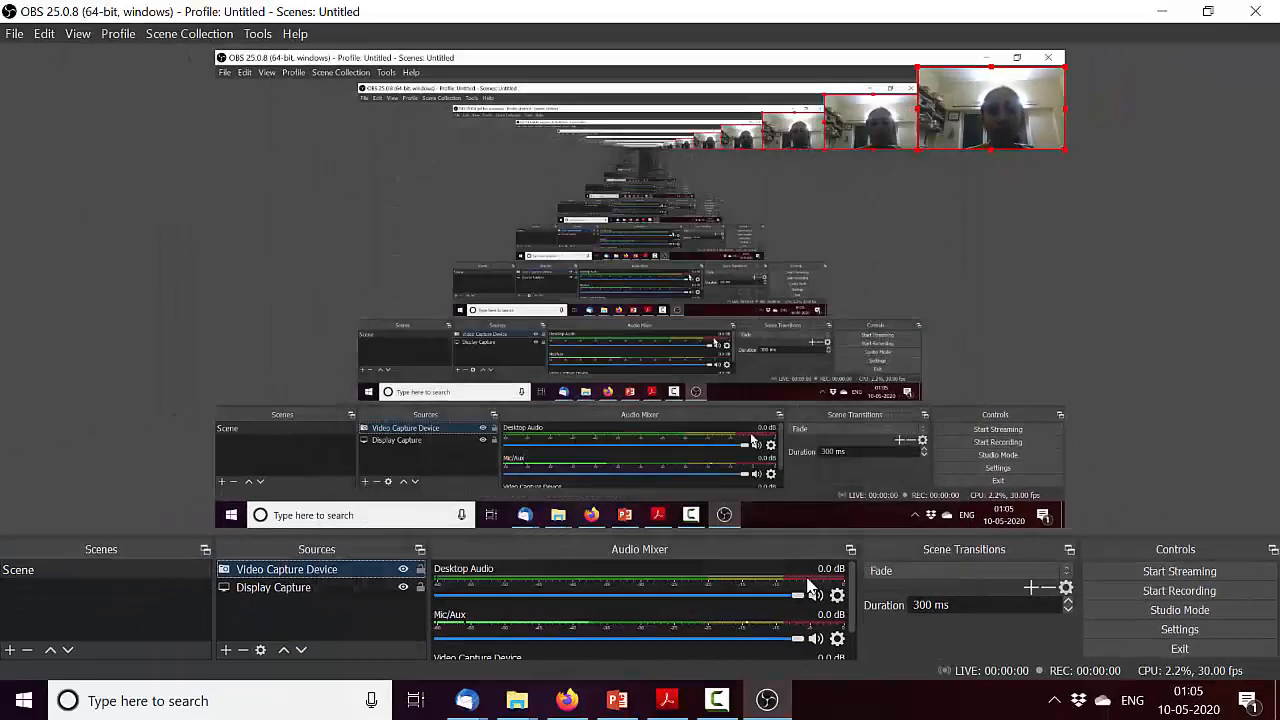